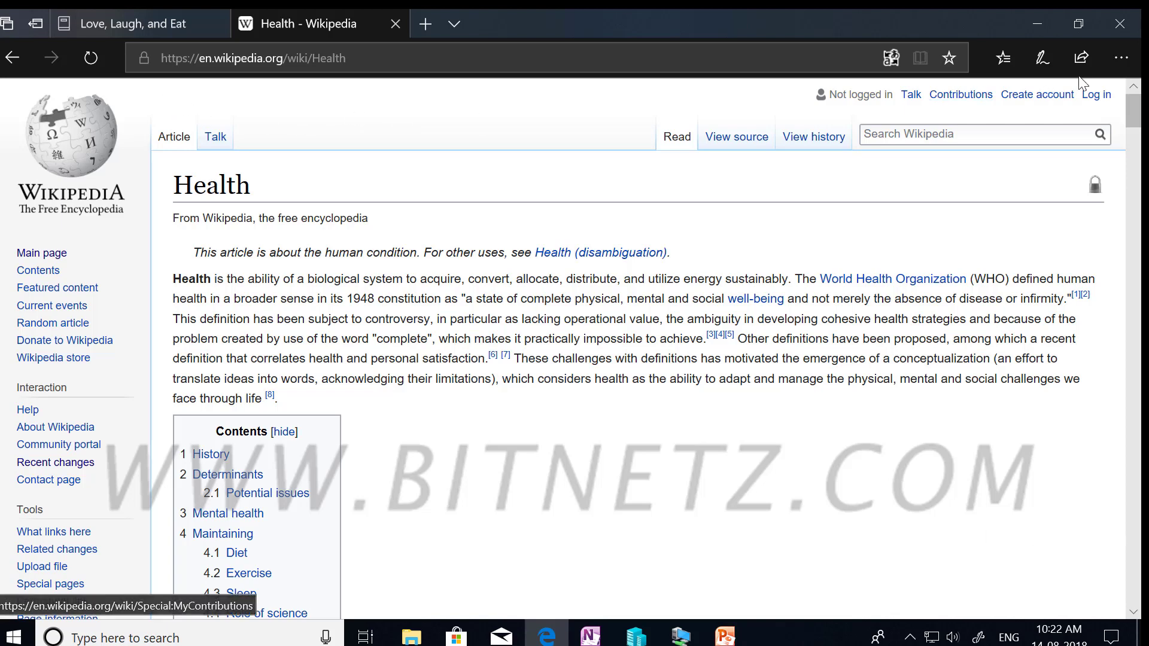
# Step: Turn on the Home button in the browser's advanced settings
pyautogui.click(1129, 65)
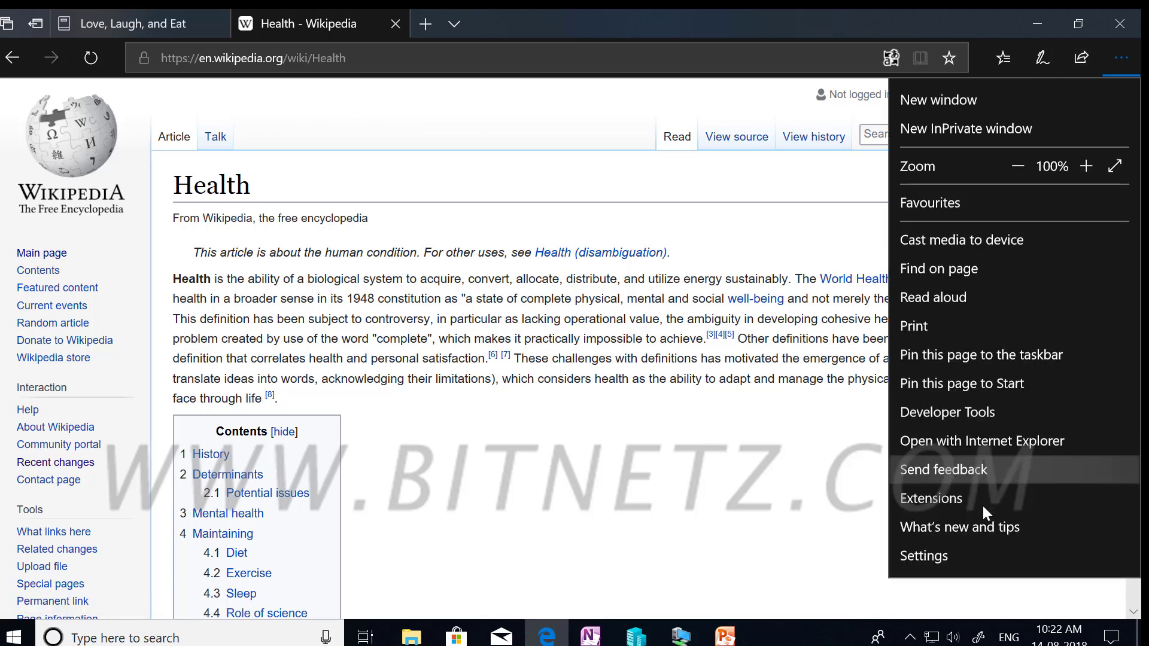
pyautogui.click(942, 561)
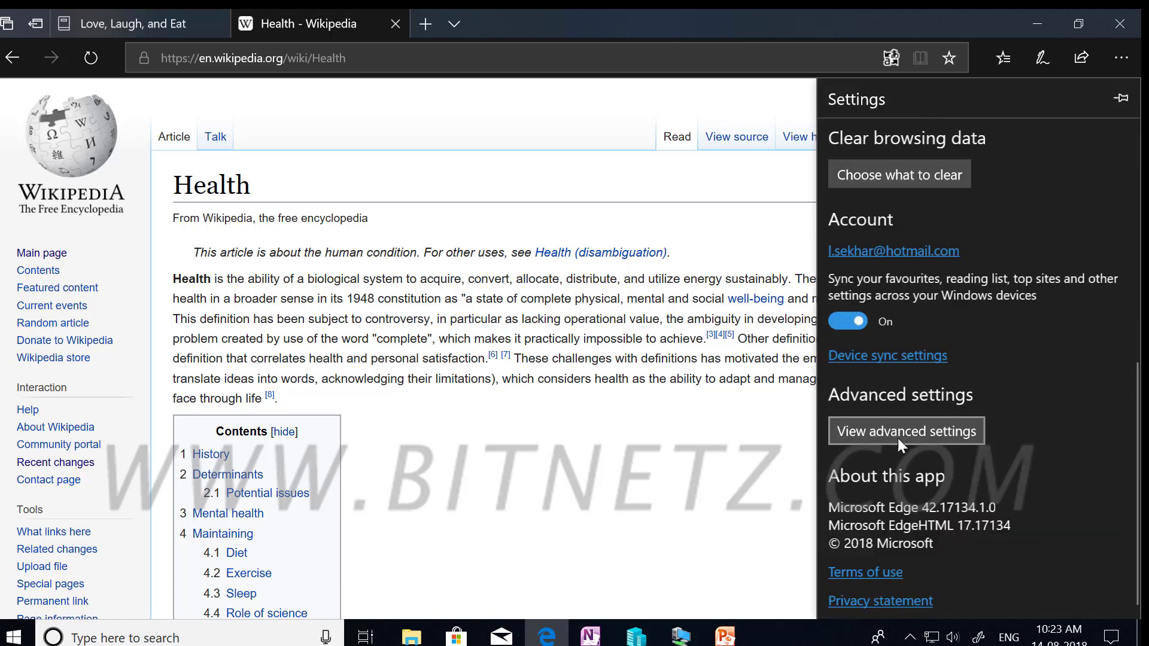
pyautogui.click(898, 437)
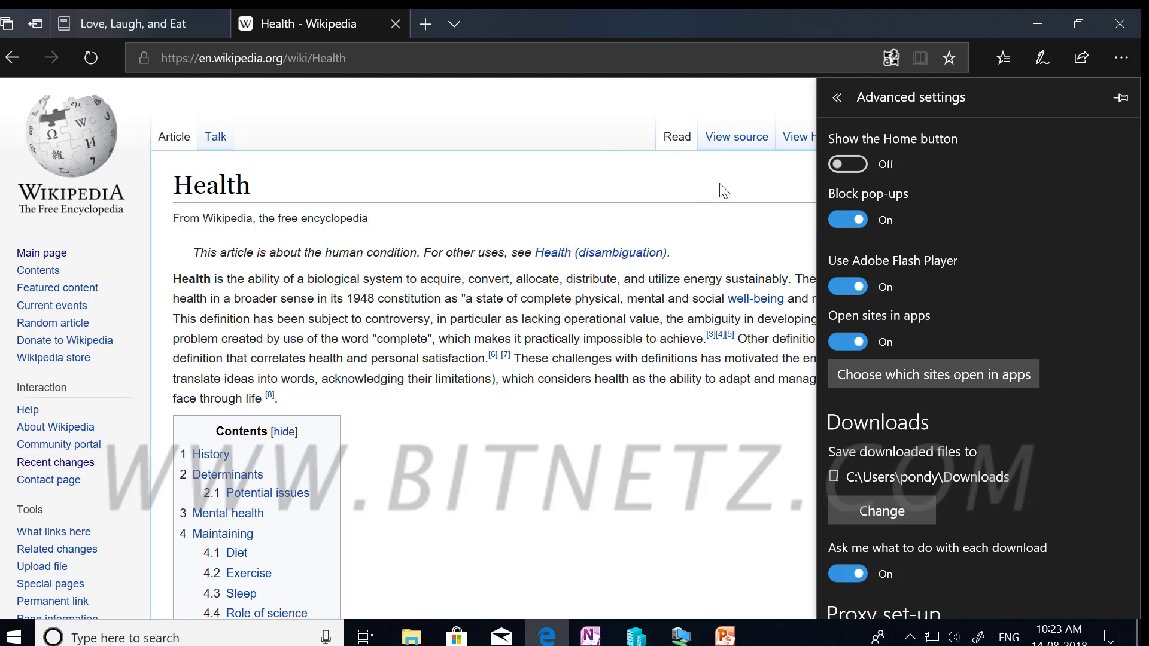
pyautogui.click(861, 164)
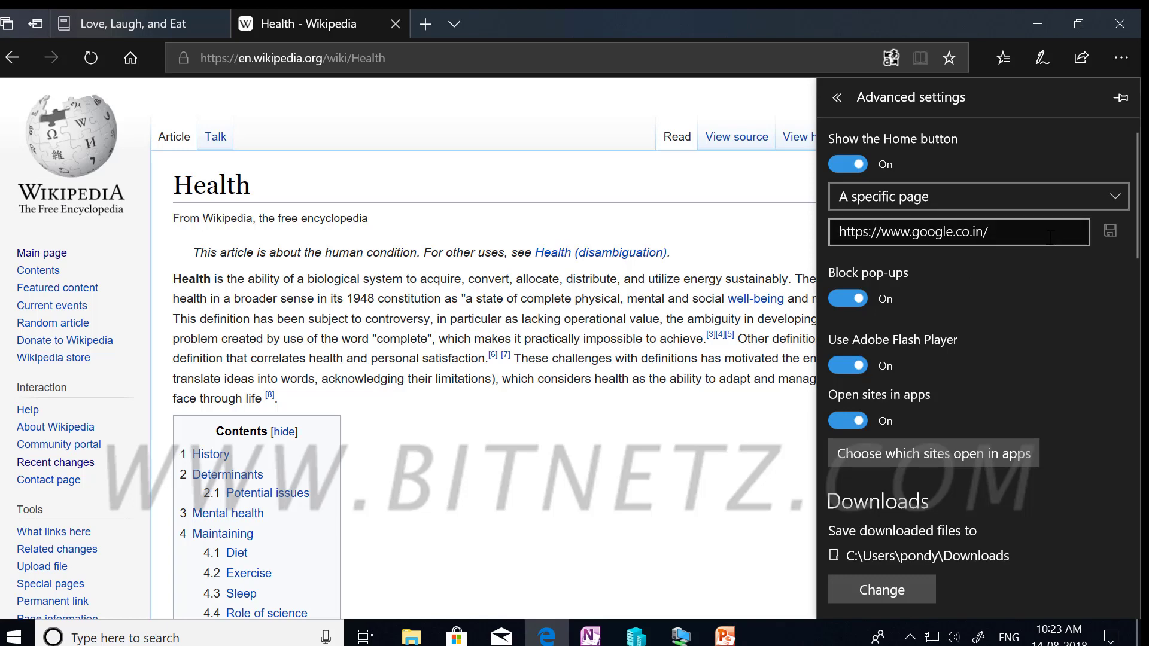
pyautogui.moveTo(988, 241); pyautogui.dragTo(962, 242)
pyautogui.press('BackSpace')
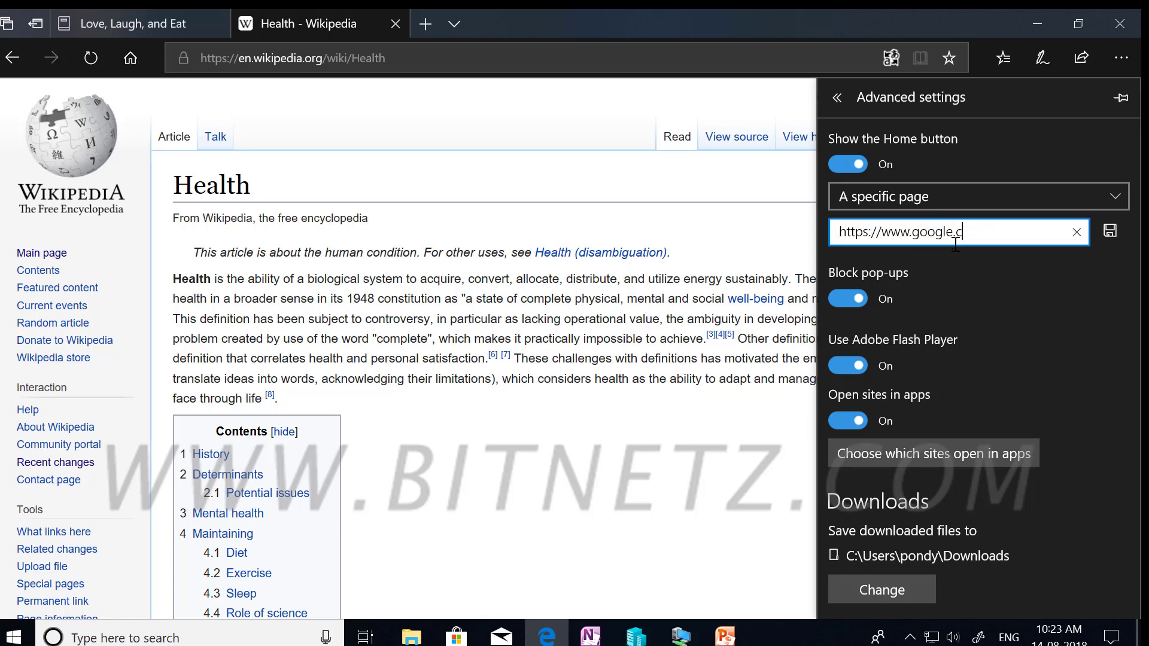
pyautogui.write('om')
pyautogui.click(1109, 233)
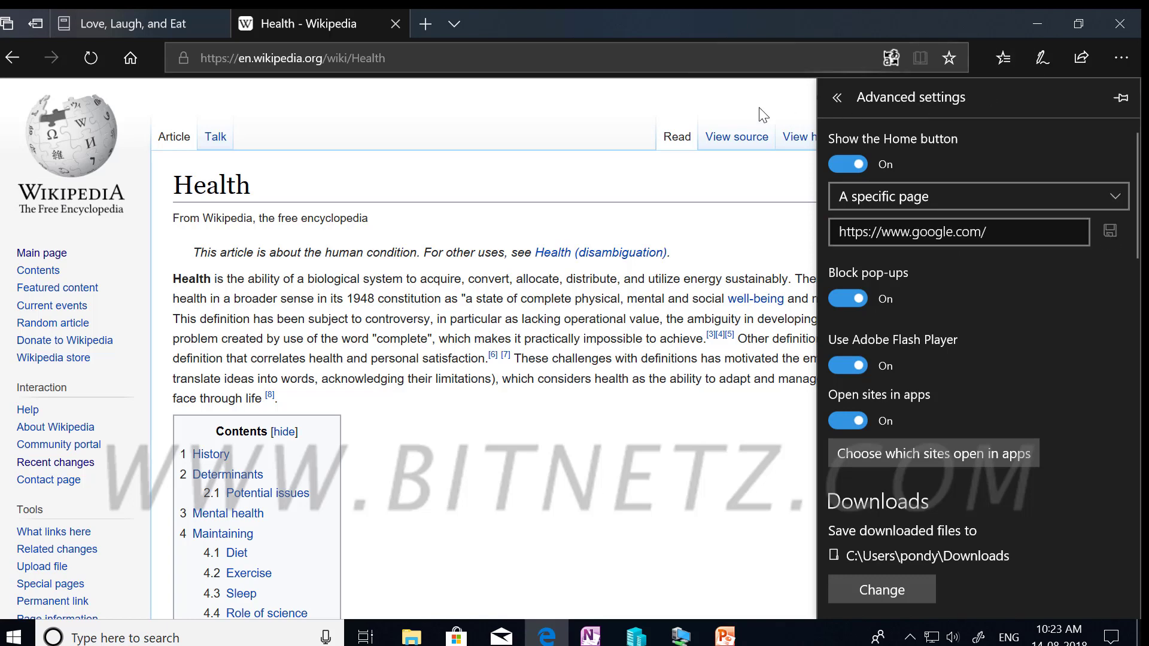
pyautogui.click(354, 173)
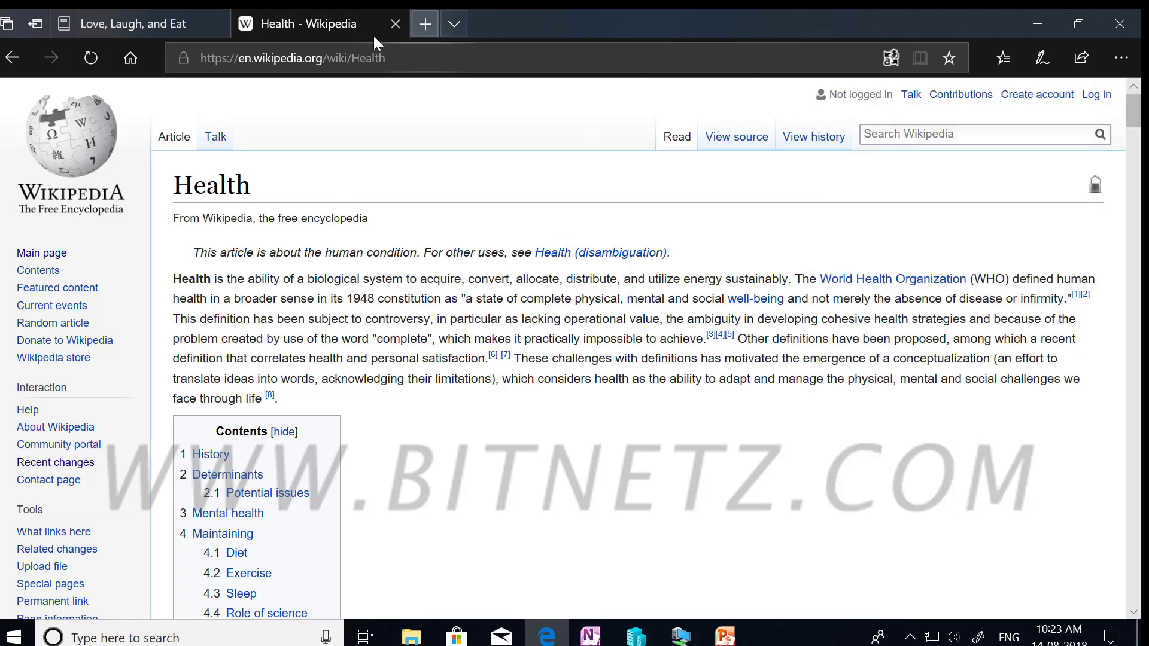
# Step: Load the home page in a new tab and briefly view the hub with favourites, reading list, history and downloads
pyautogui.click(426, 24)
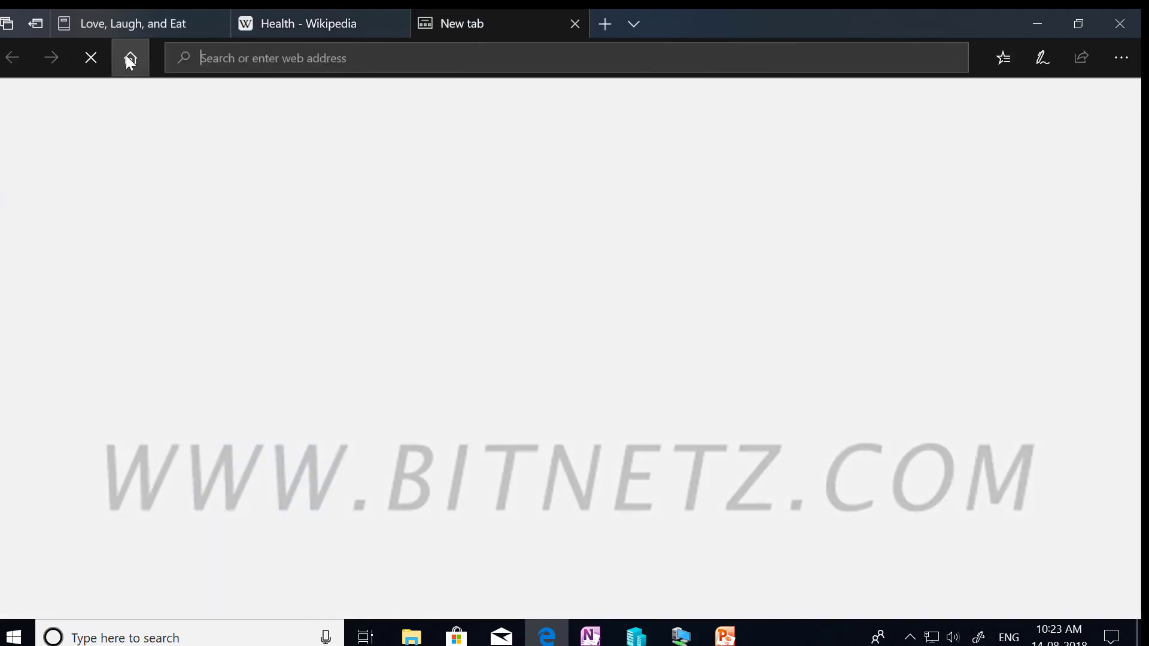
pyautogui.click(128, 56)
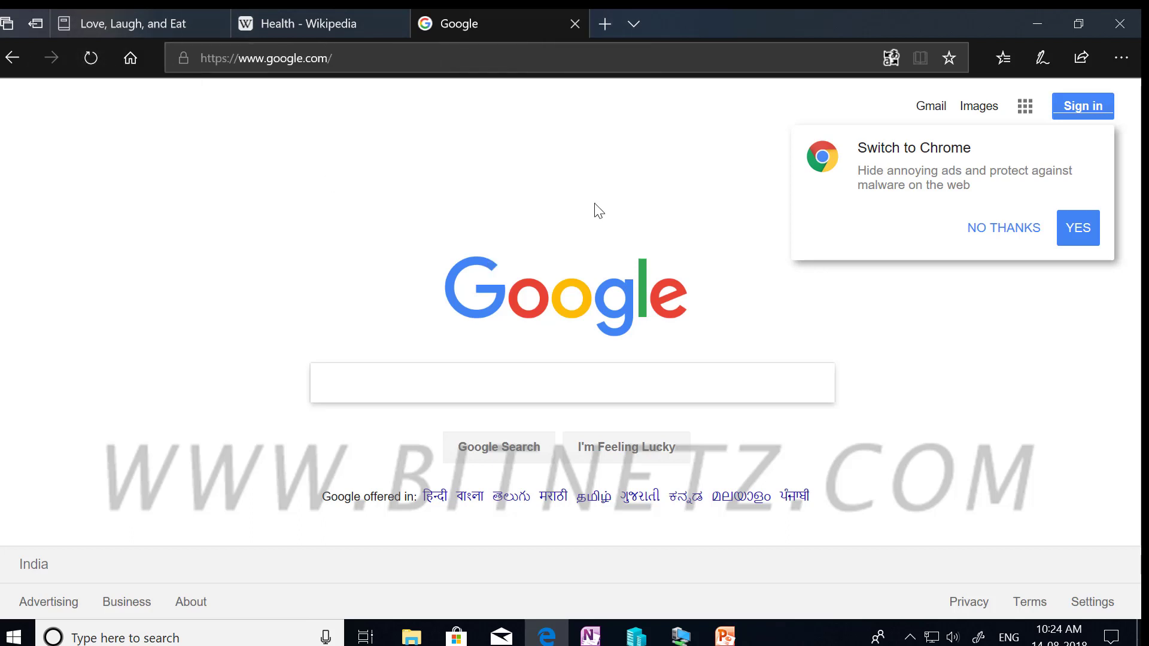
pyautogui.click(1003, 58)
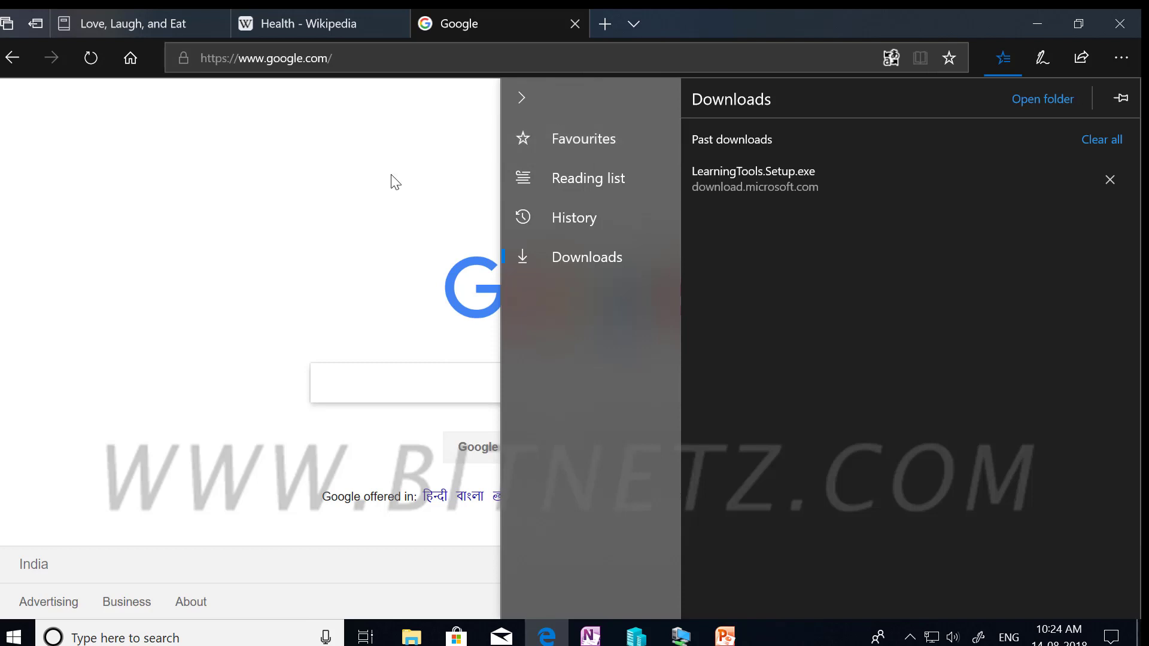
pyautogui.click(374, 186)
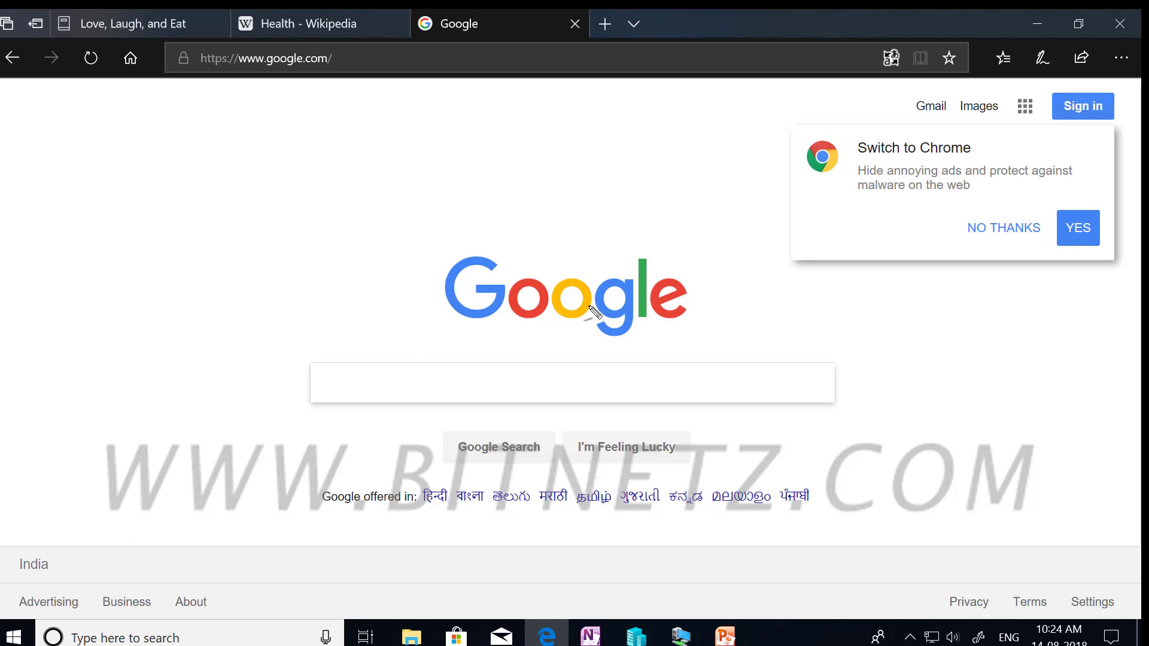
pyautogui.moveTo(291, 154); pyautogui.dragTo(303, 153)
pyautogui.moveTo(262, 225); pyautogui.dragTo(321, 224)
pyautogui.moveTo(269, 312); pyautogui.dragTo(336, 310)
pyautogui.moveTo(289, 396); pyautogui.dragTo(357, 395)
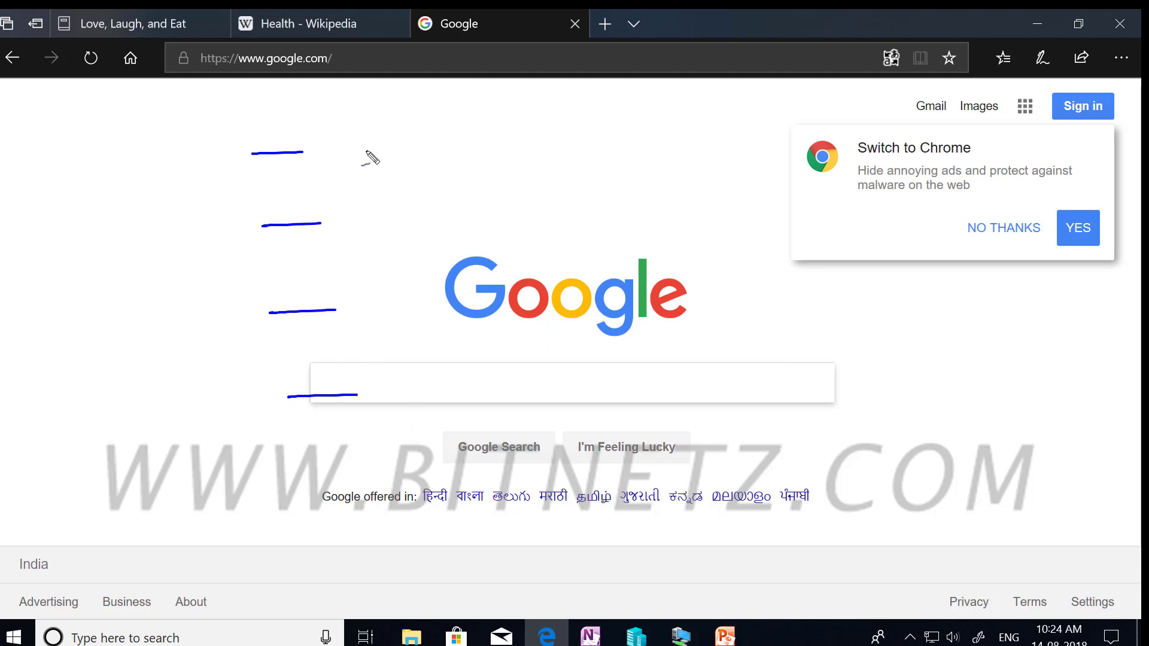
pyautogui.moveTo(424, 202)
pyautogui.mouseDown()
pyautogui.moveTo(431, 226)
pyautogui.moveTo(443, 199)
pyautogui.moveTo(448, 209)
pyautogui.moveTo(388, 179)
pyautogui.mouseUp()
pyautogui.moveTo(368, 226); pyautogui.dragTo(410, 166)
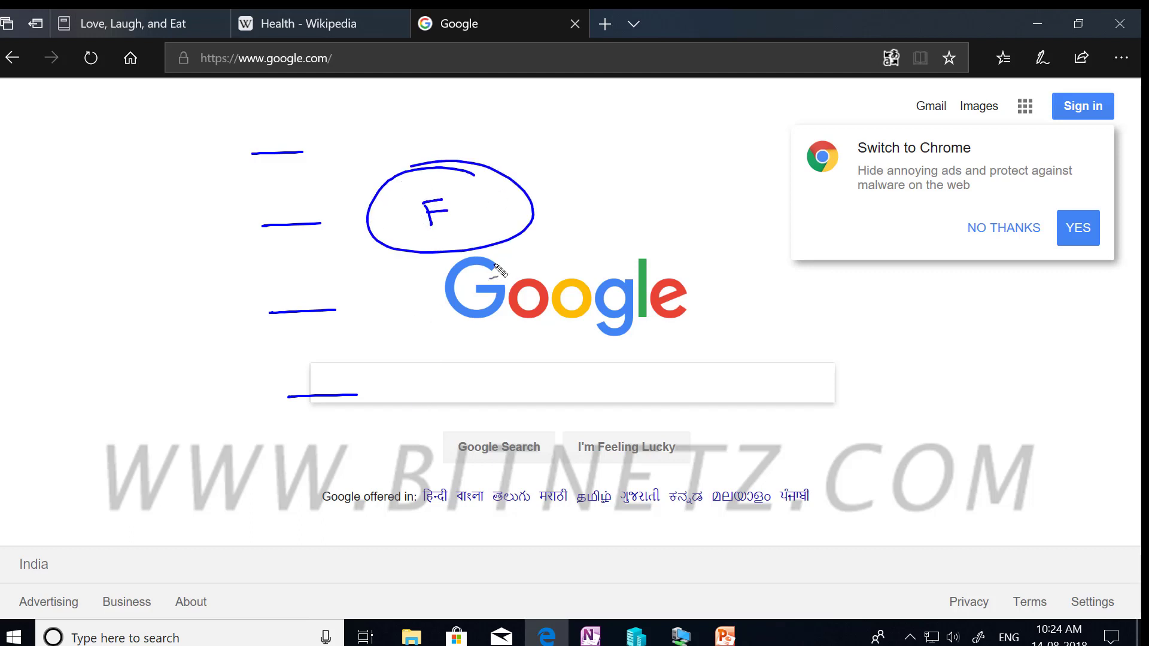
pyautogui.press('Escape')
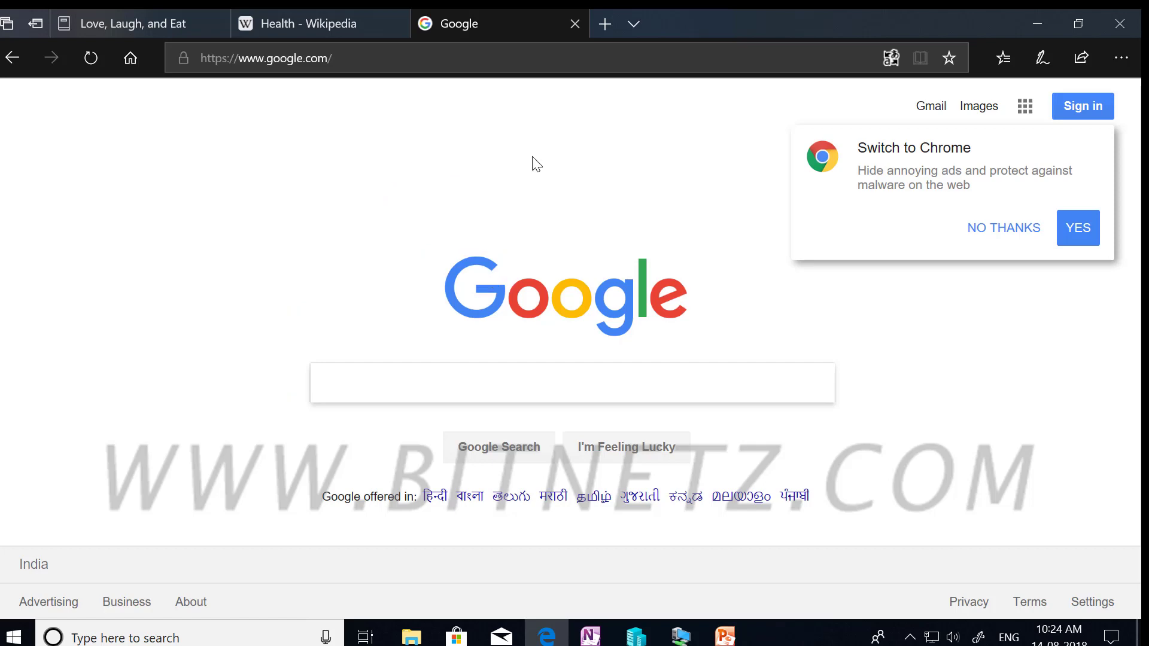
# Step: Start adding the Wikipedia Health article to favourites and create a new folder named Health under Favourites as its location
pyautogui.click(294, 23)
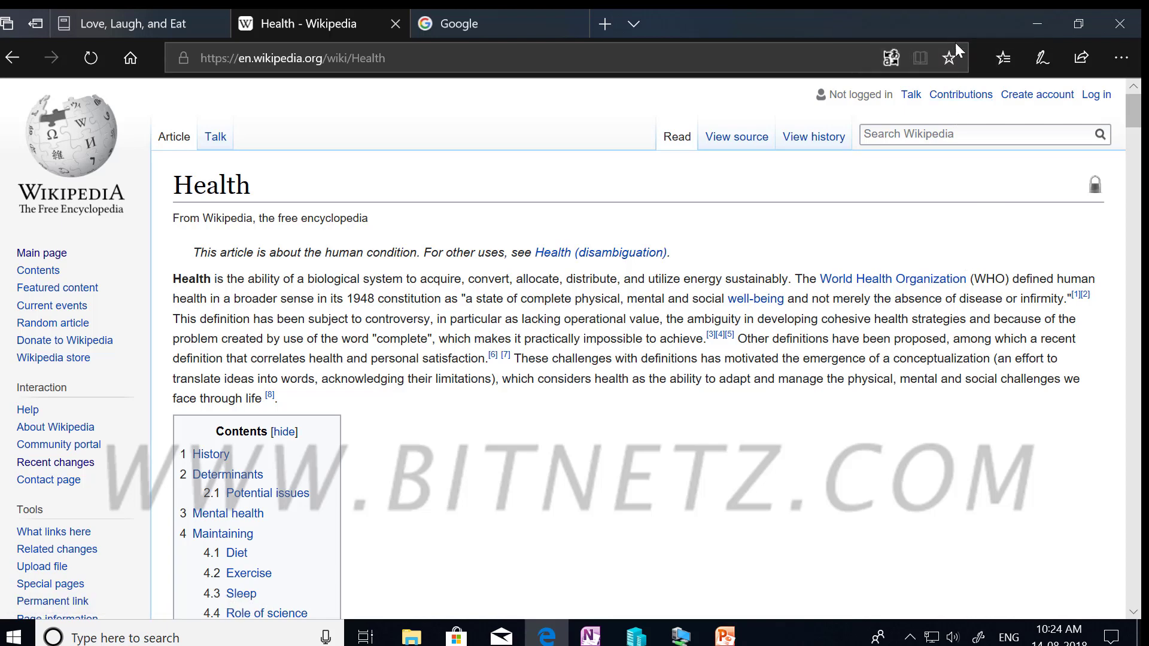
pyautogui.click(947, 58)
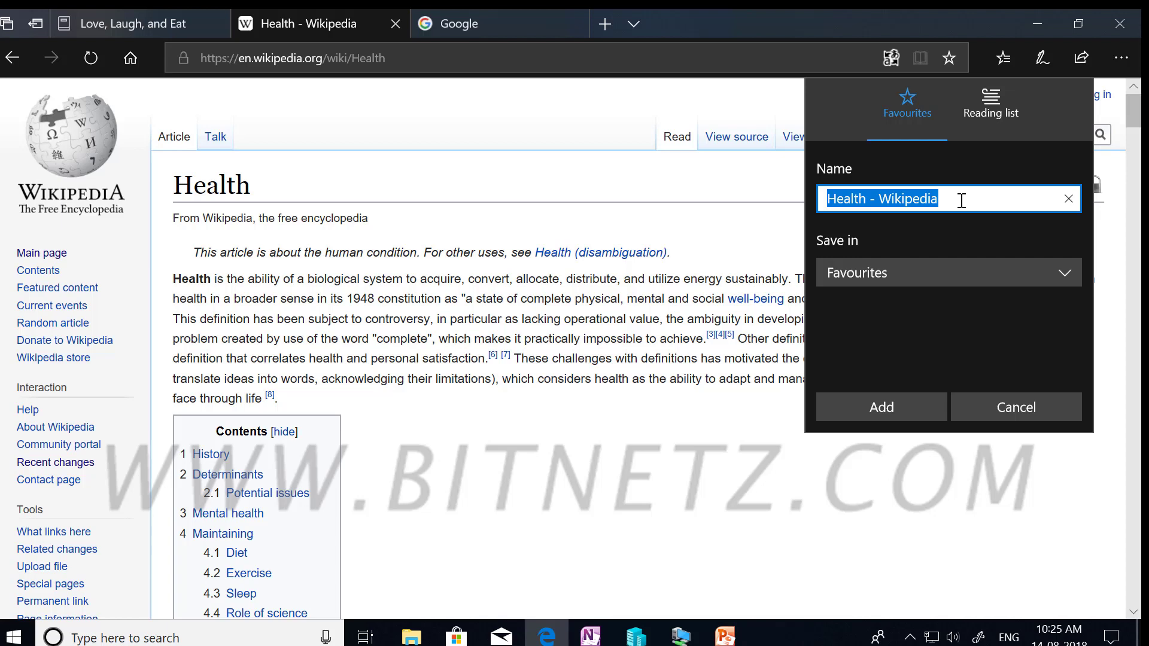
pyautogui.click(1064, 272)
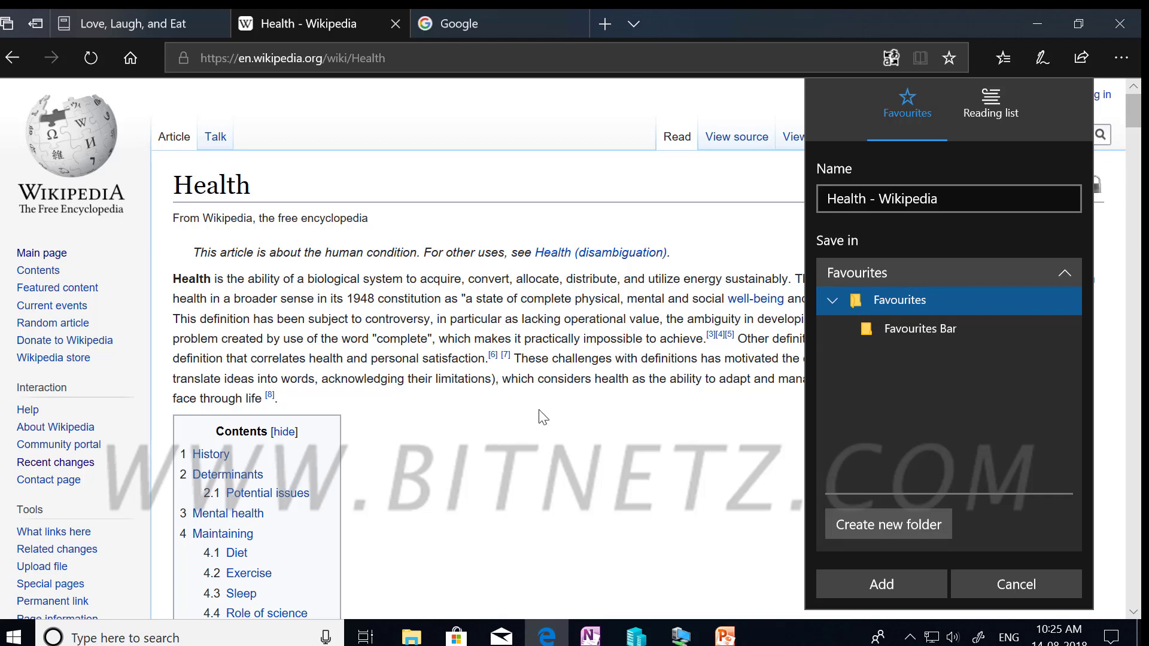
pyautogui.click(873, 526)
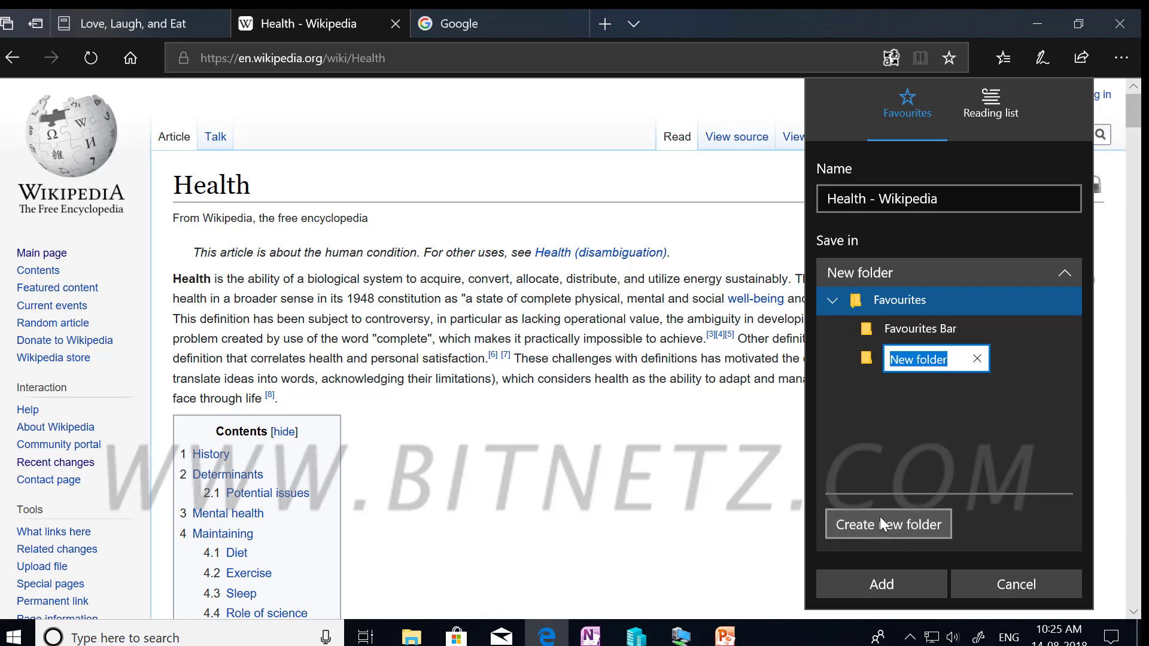
pyautogui.write('Healt')
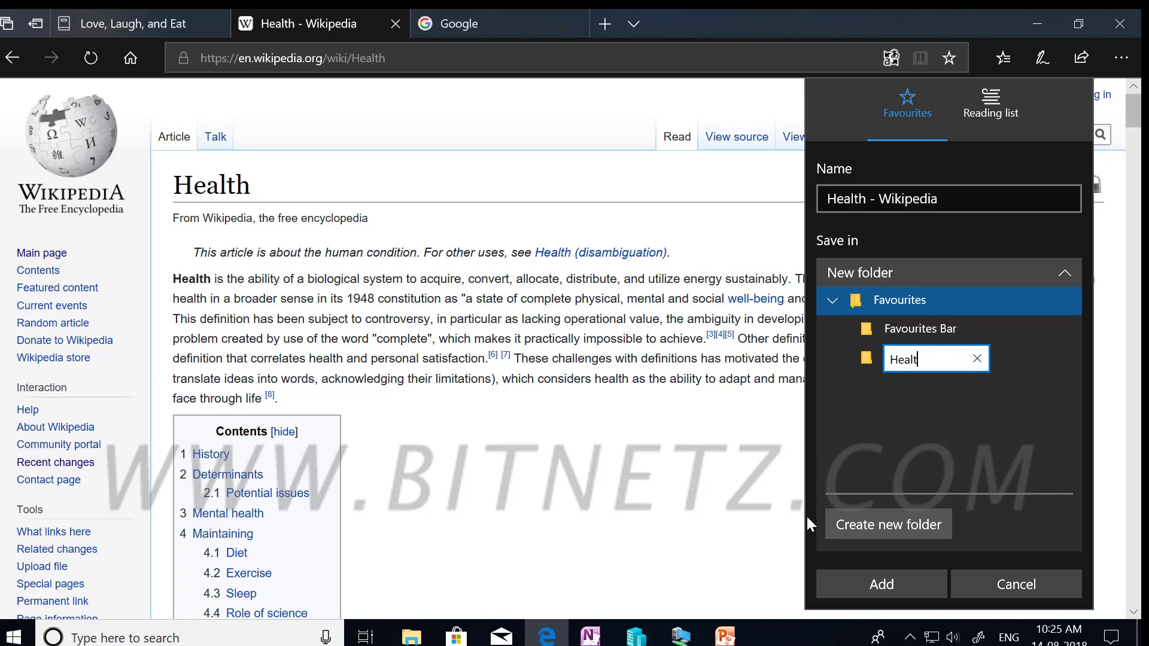
pyautogui.write('h')
pyautogui.press('Return')
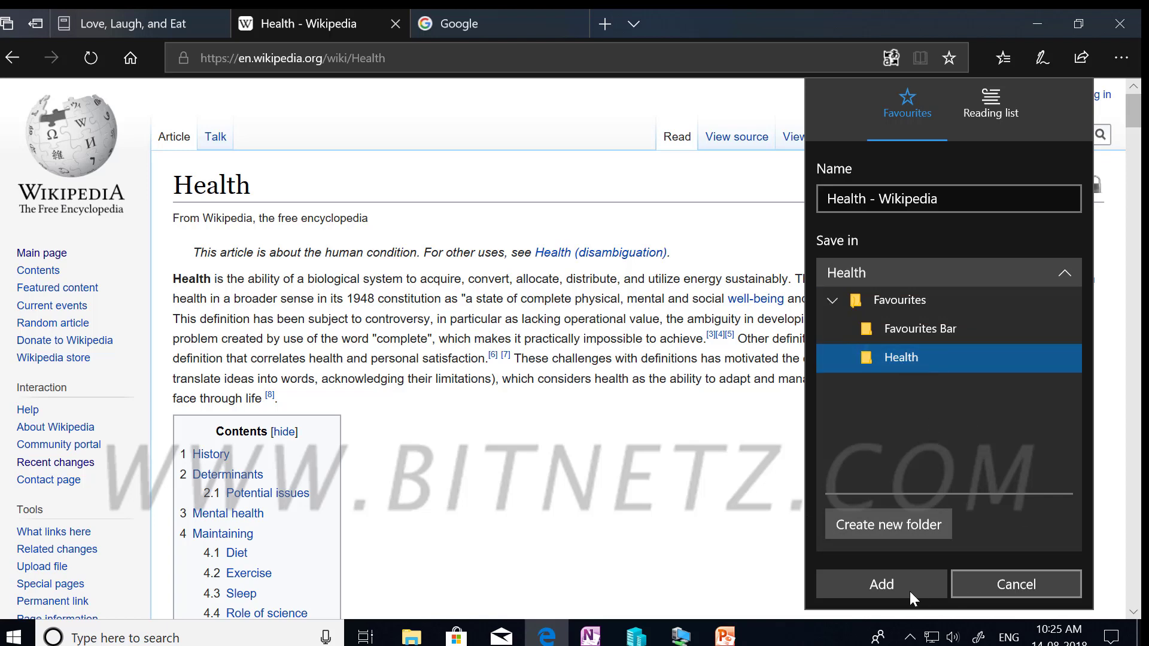
pyautogui.hotkey('ctrl', 'shift', 'd')
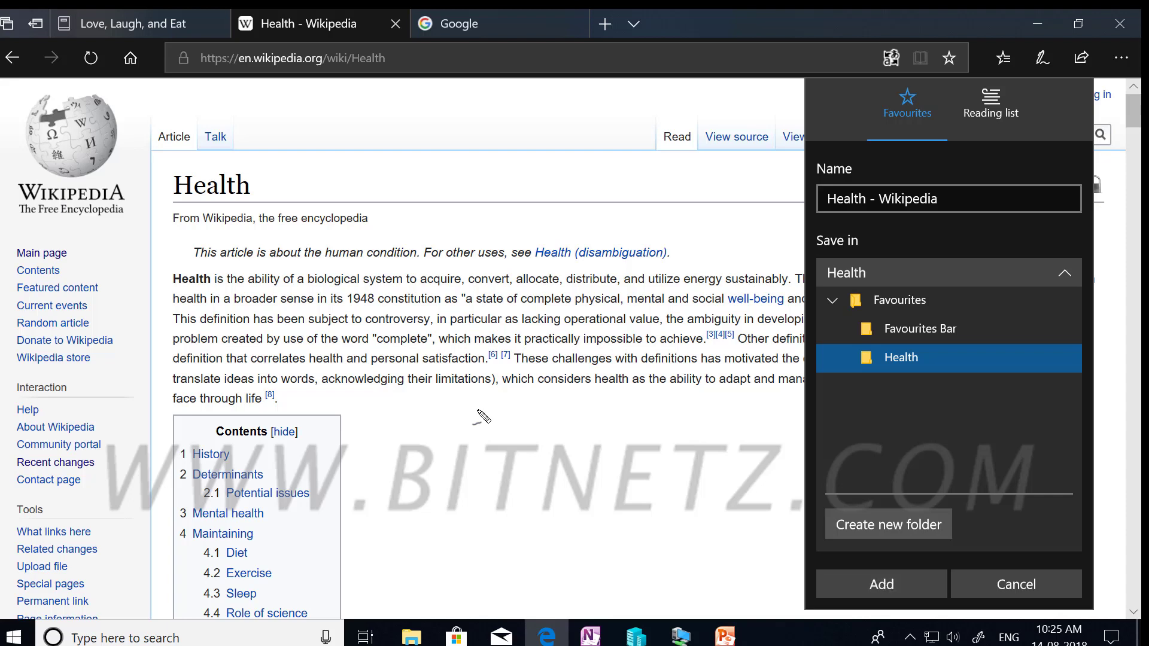
pyautogui.moveTo(432, 411); pyautogui.dragTo(482, 409)
pyautogui.moveTo(883, 383); pyautogui.dragTo(916, 397)
pyautogui.moveTo(884, 378)
pyautogui.mouseDown()
pyautogui.moveTo(891, 401)
pyautogui.moveTo(993, 389)
pyautogui.moveTo(956, 377)
pyautogui.mouseUp()
pyautogui.click(892, 426)
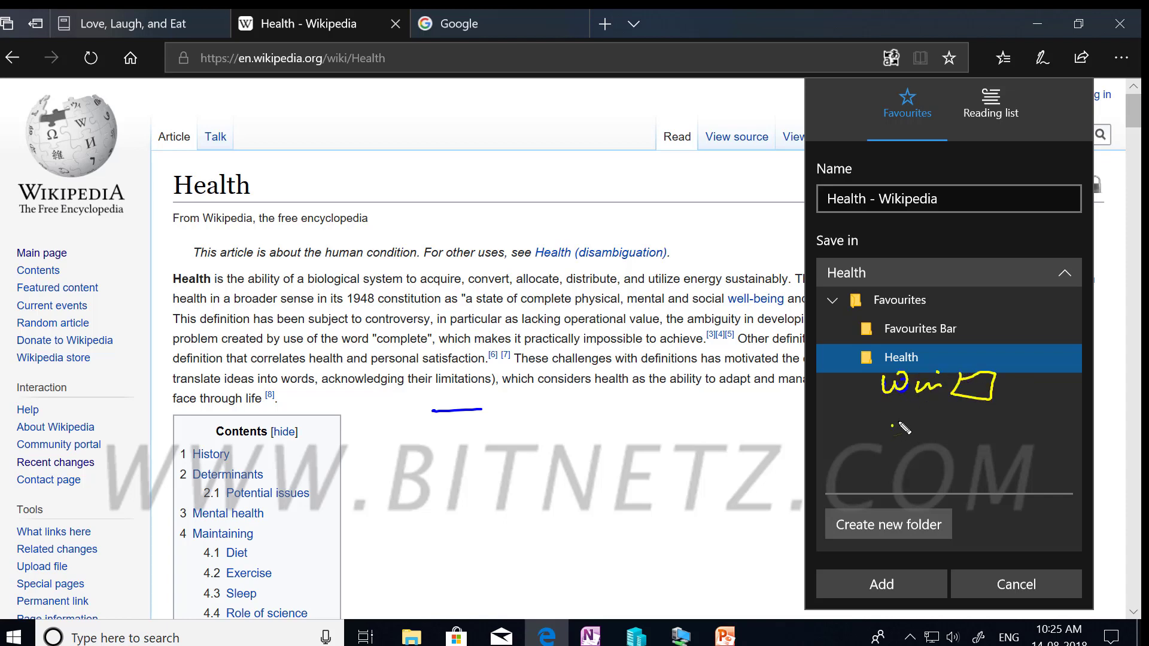
pyautogui.moveTo(892, 422); pyautogui.dragTo(916, 422)
pyautogui.moveTo(931, 410)
pyautogui.mouseDown()
pyautogui.moveTo(935, 425)
pyautogui.moveTo(903, 445)
pyautogui.moveTo(936, 481)
pyautogui.mouseUp()
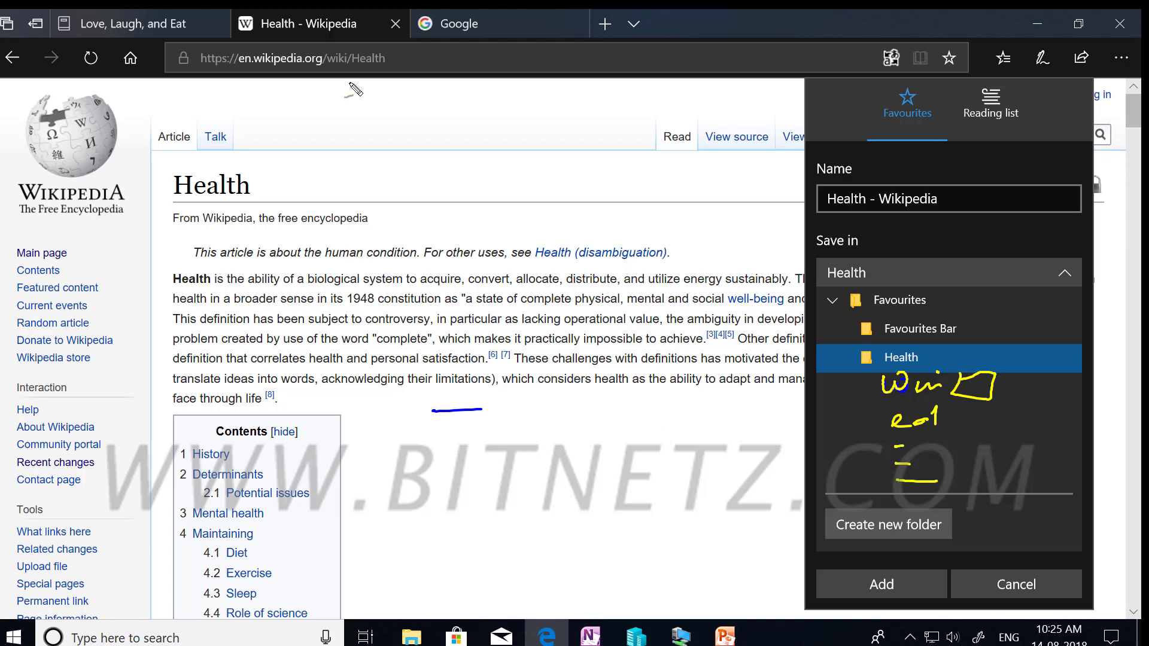
pyautogui.moveTo(844, 120)
pyautogui.mouseDown()
pyautogui.moveTo(869, 102)
pyautogui.moveTo(866, 114)
pyautogui.mouseUp()
pyautogui.moveTo(441, 446); pyautogui.dragTo(506, 442)
pyautogui.press('Escape')
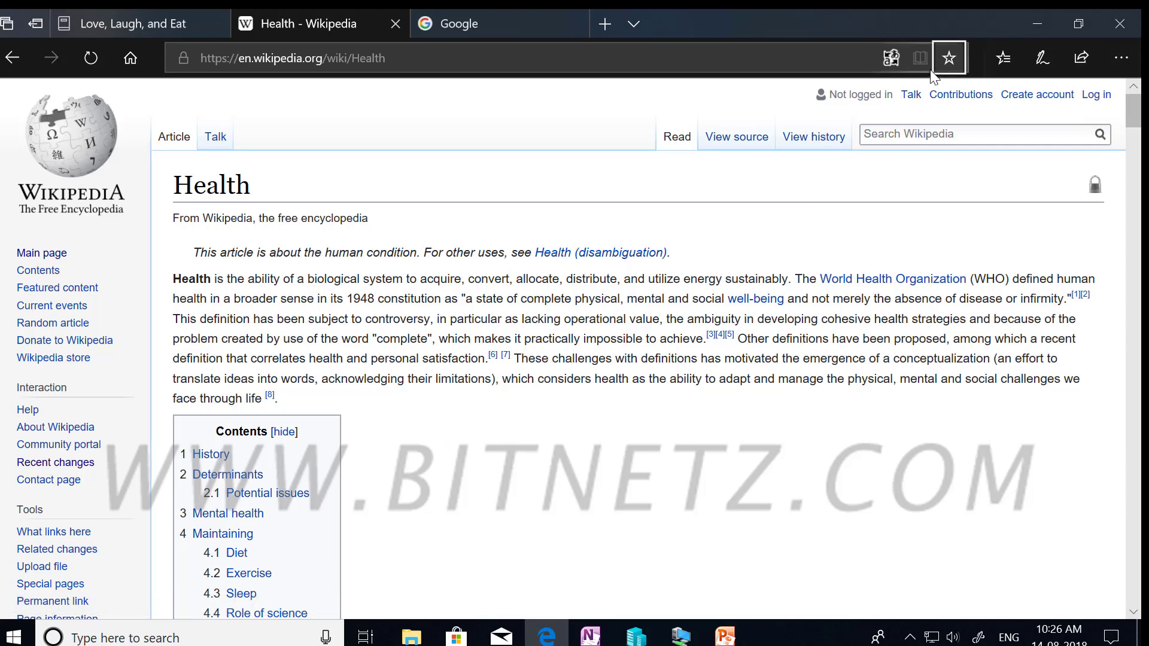
# Step: Save the Health - Wikipedia page as a favourite in the Health folder and close its tab
pyautogui.click(946, 60)
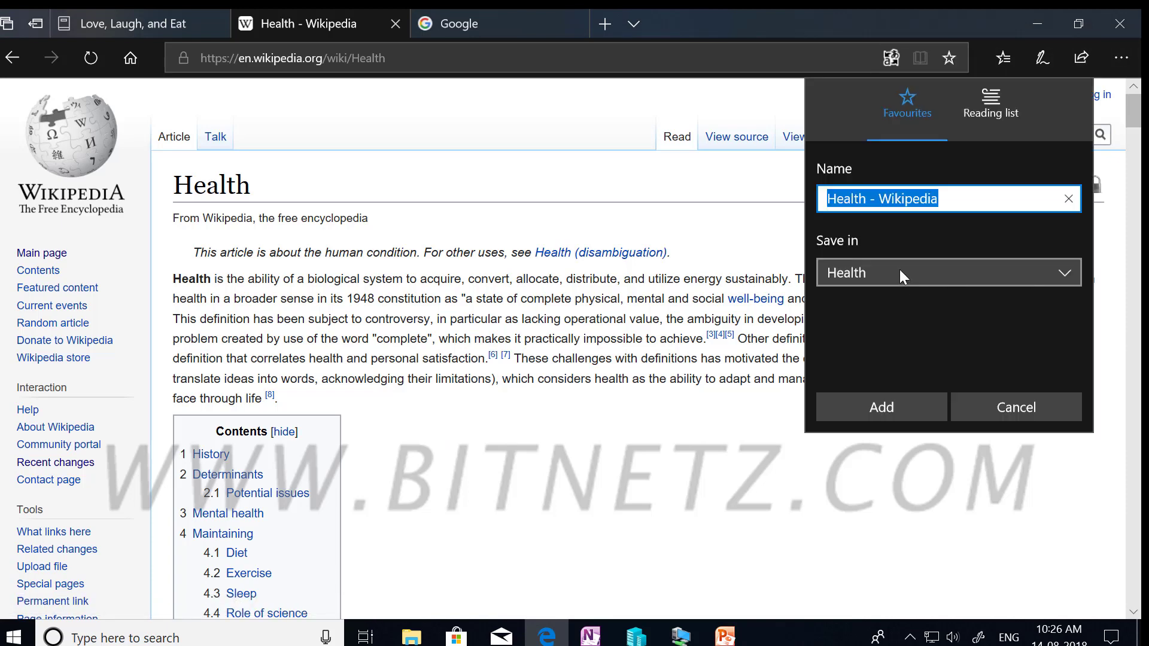
pyautogui.click(884, 409)
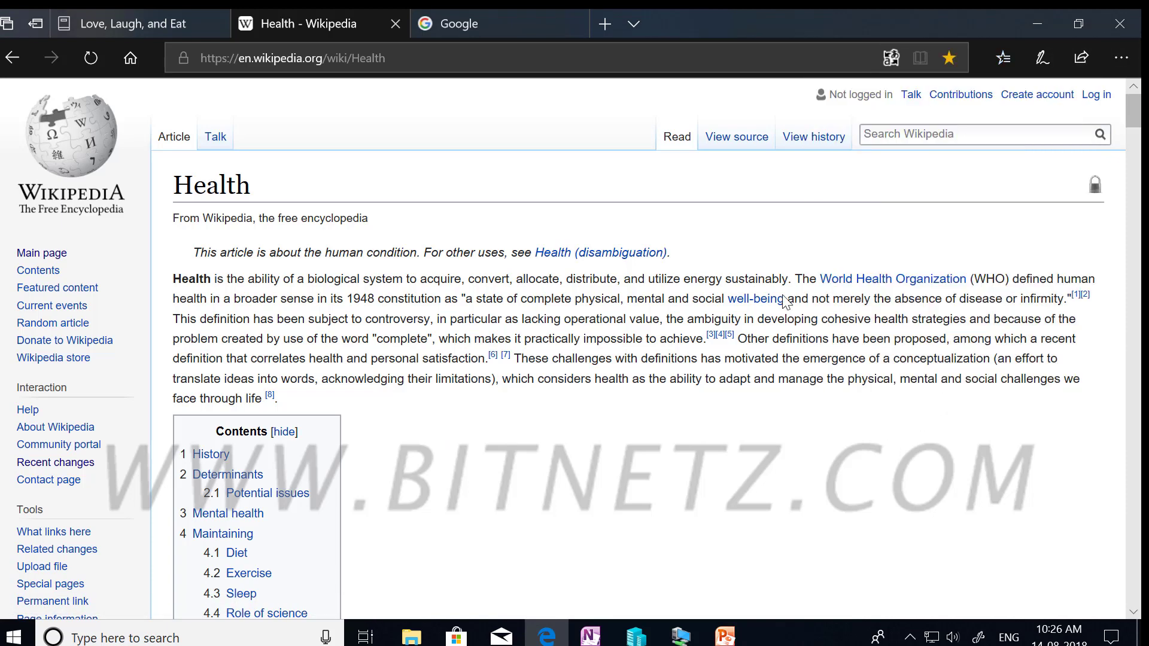
pyautogui.click(473, 24)
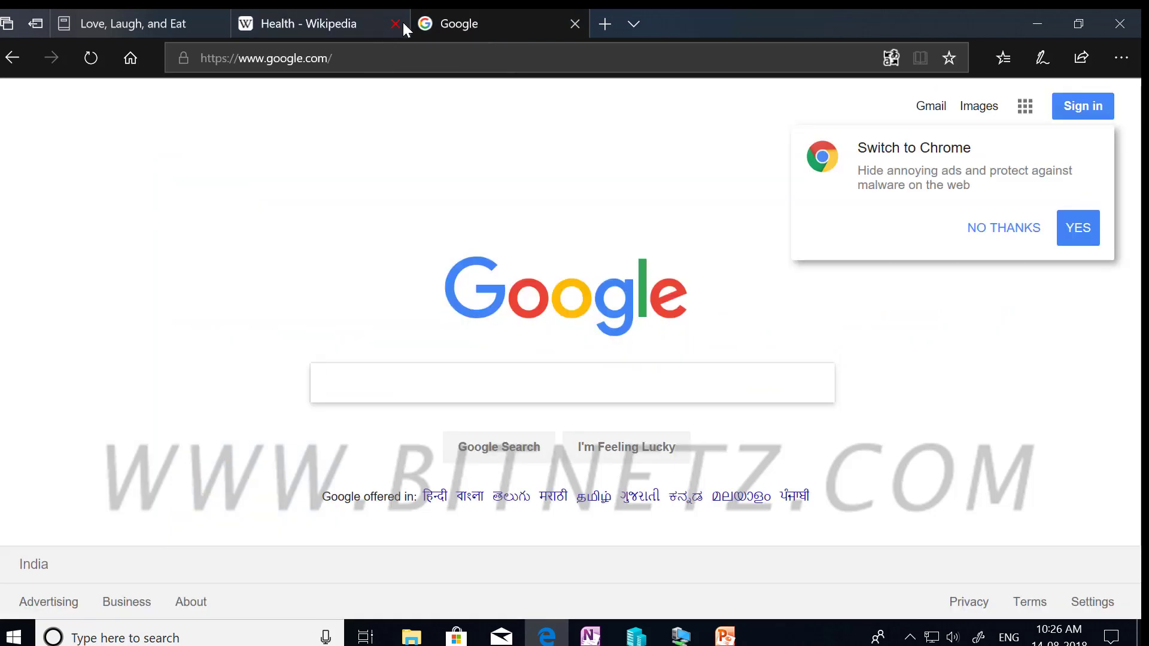
pyautogui.click(395, 24)
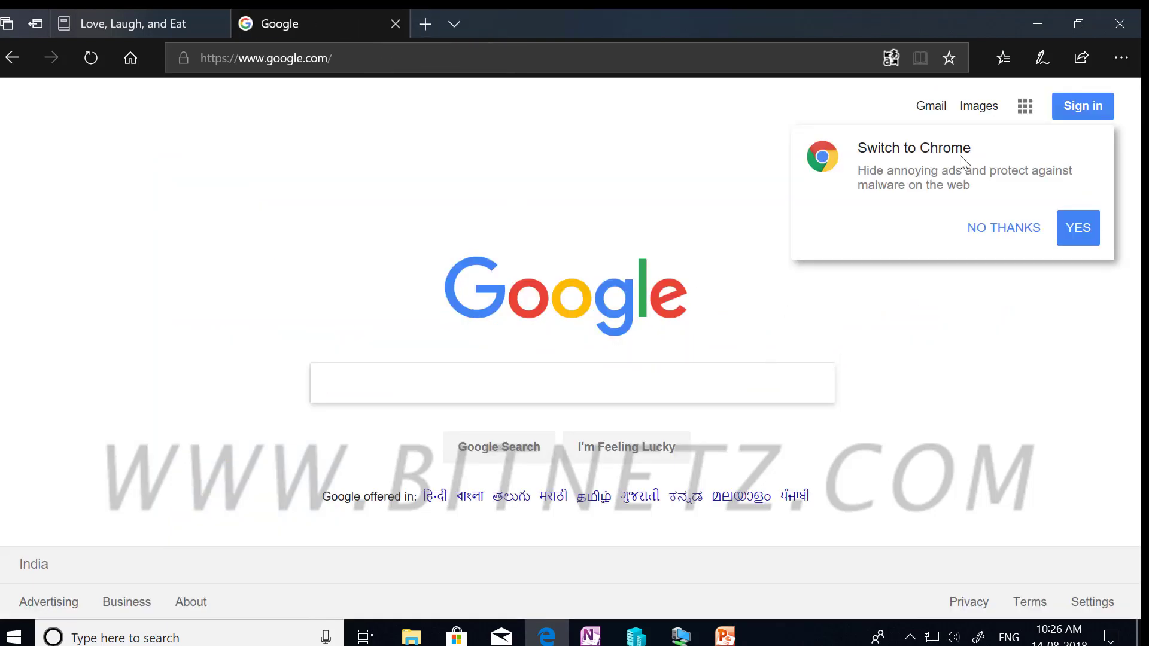
# Step: Open the Health - Wikipedia favourite from the Health folder in the current tab
pyautogui.click(1004, 56)
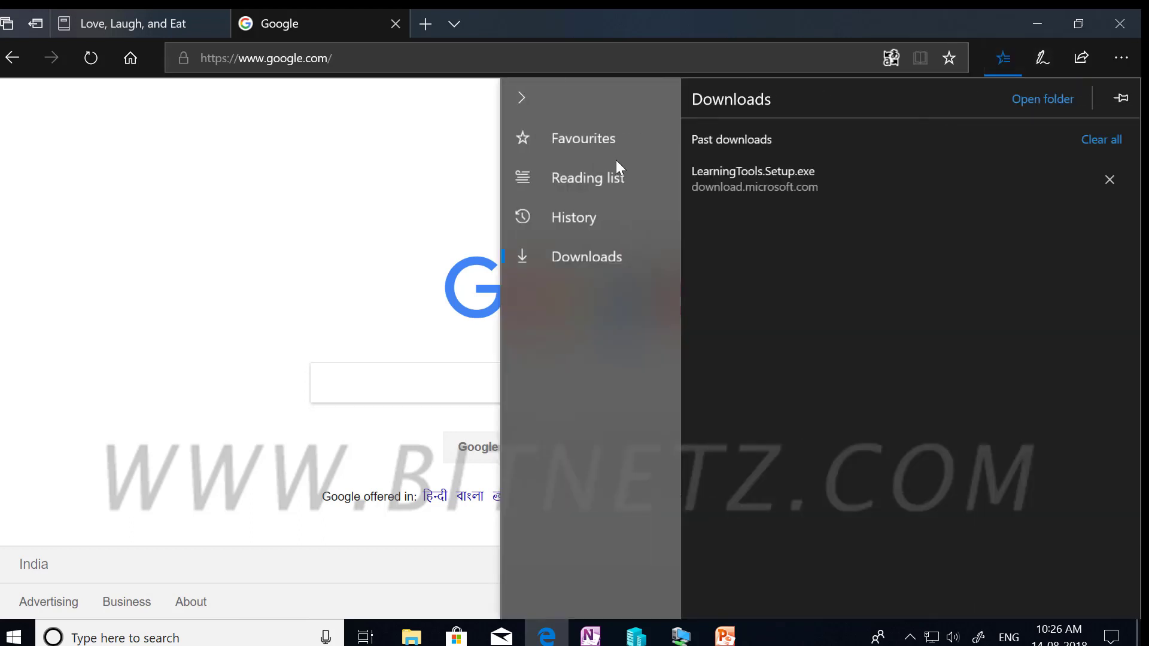
pyautogui.click(583, 139)
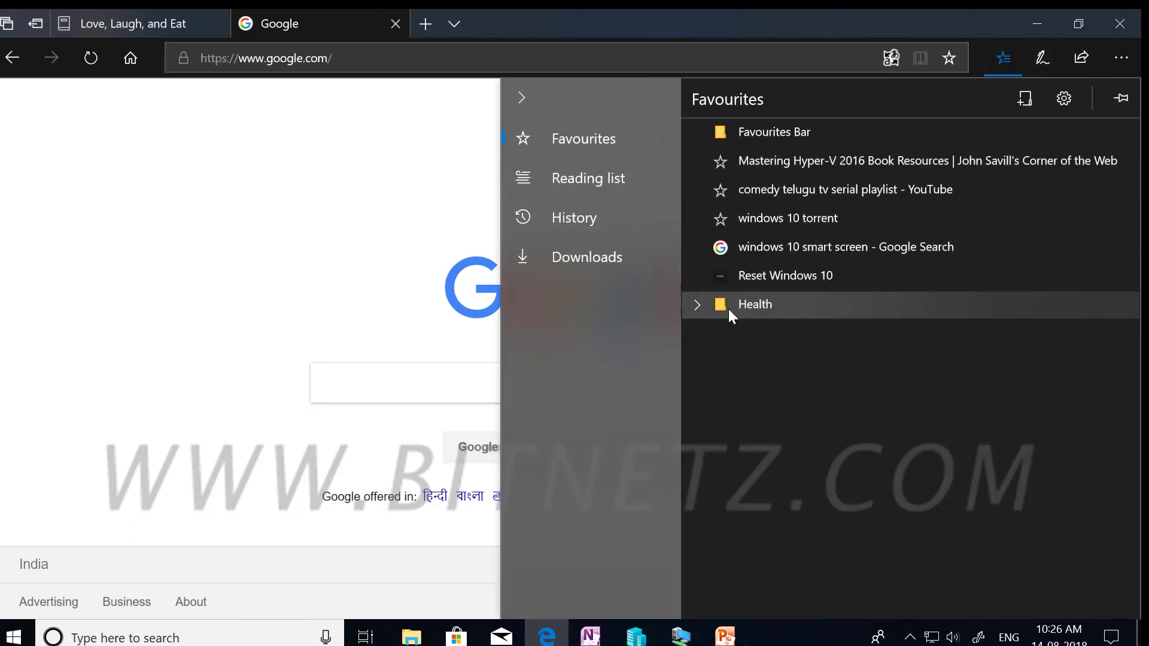
pyautogui.click(697, 303)
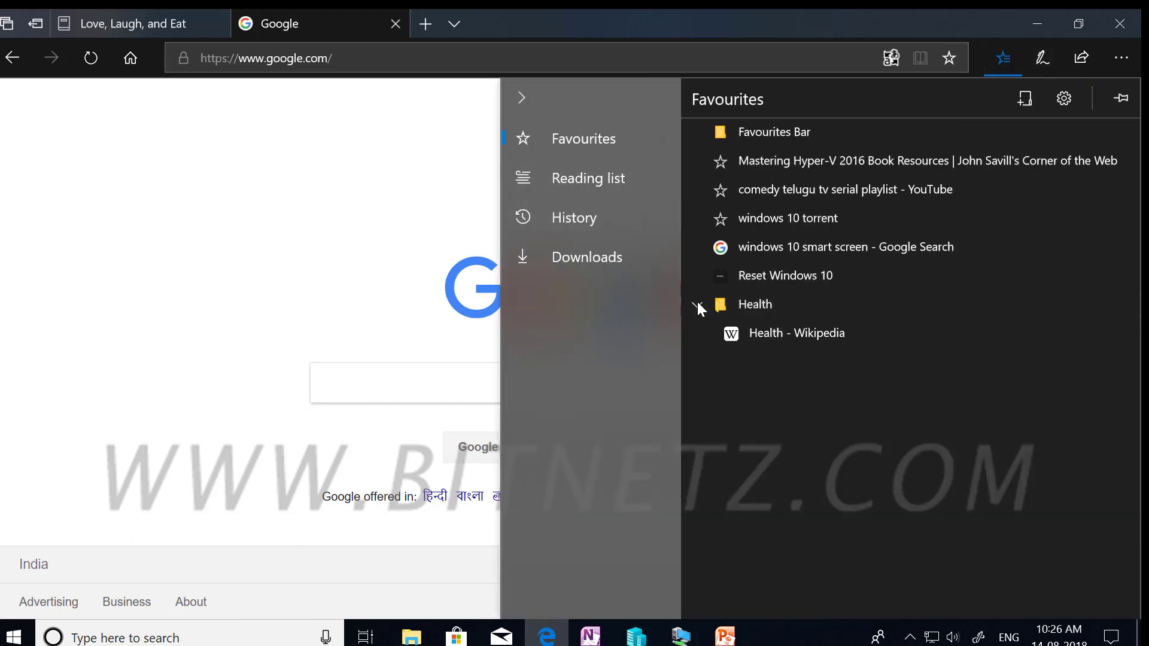
pyautogui.click(765, 333)
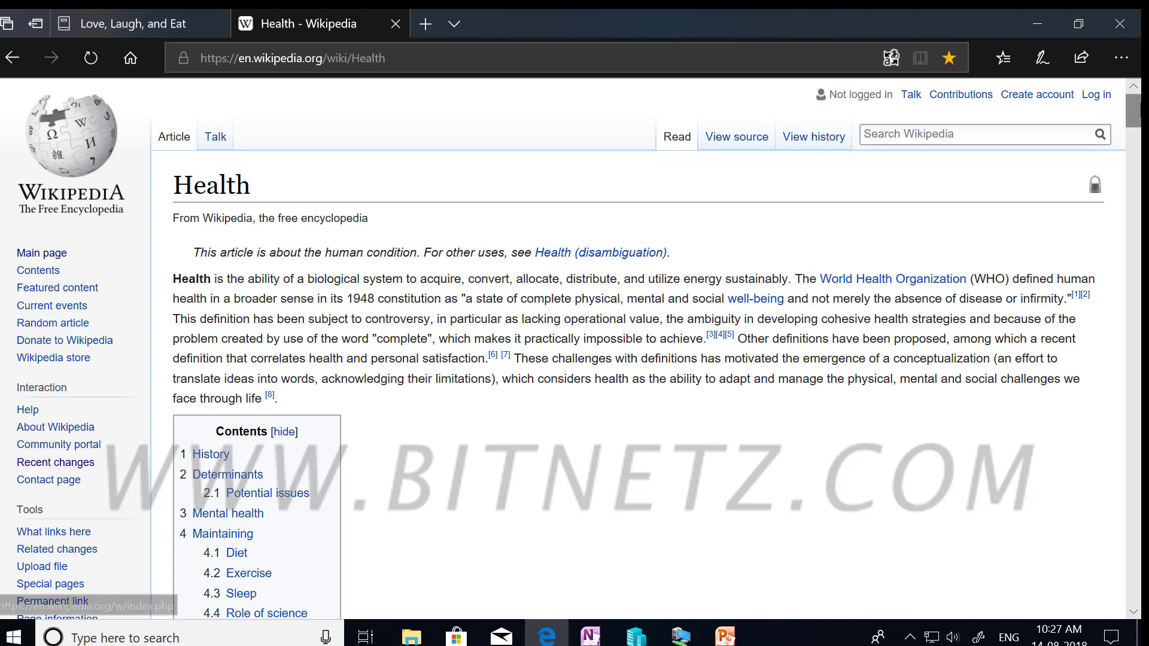
# Step: Show the management options for the Health - Wikipedia entry in the Favourites list
pyautogui.click(1008, 54)
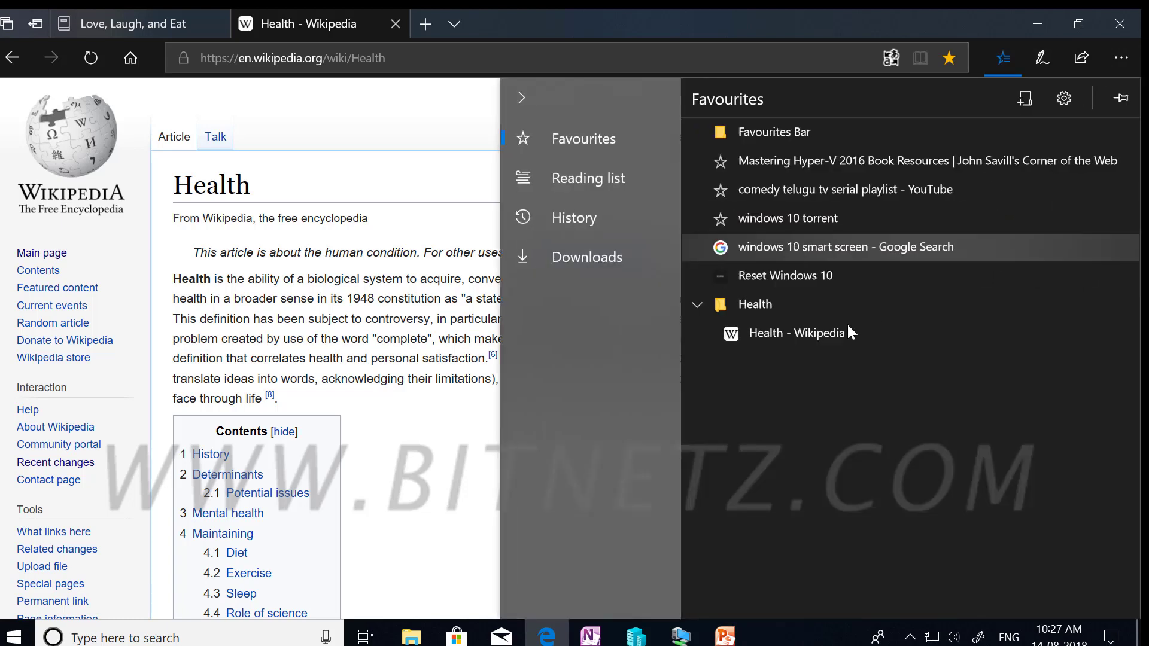
pyautogui.rightClick(802, 333)
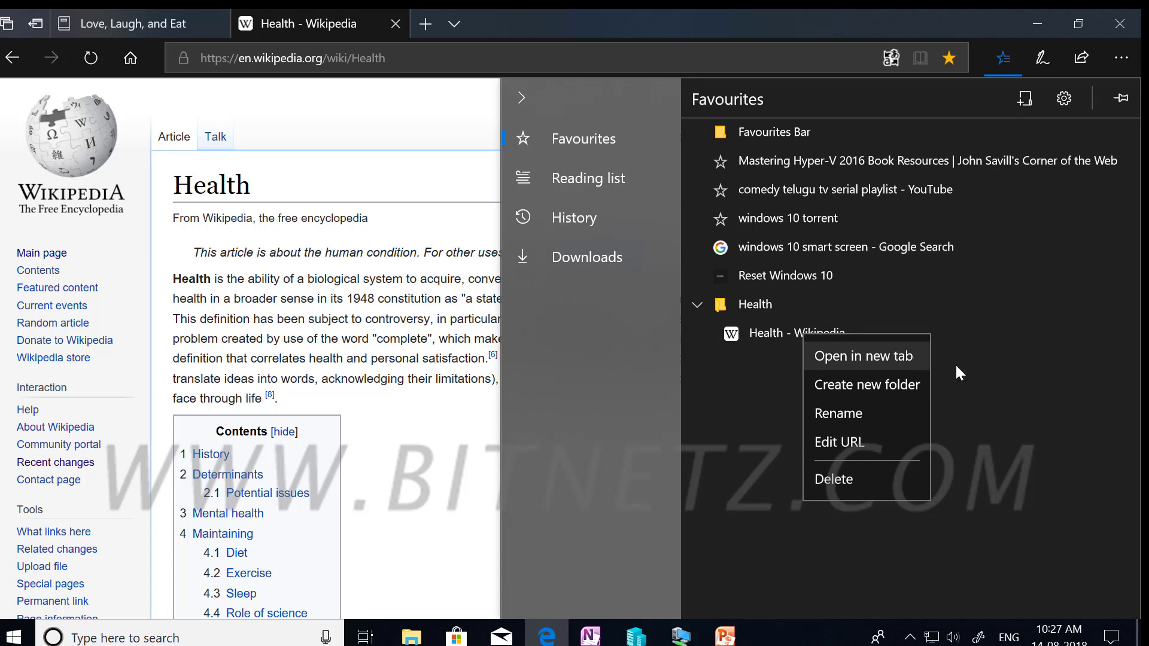
pyautogui.moveTo(725, 510)
pyautogui.mouseDown()
pyautogui.moveTo(716, 528)
pyautogui.moveTo(762, 525)
pyautogui.mouseUp()
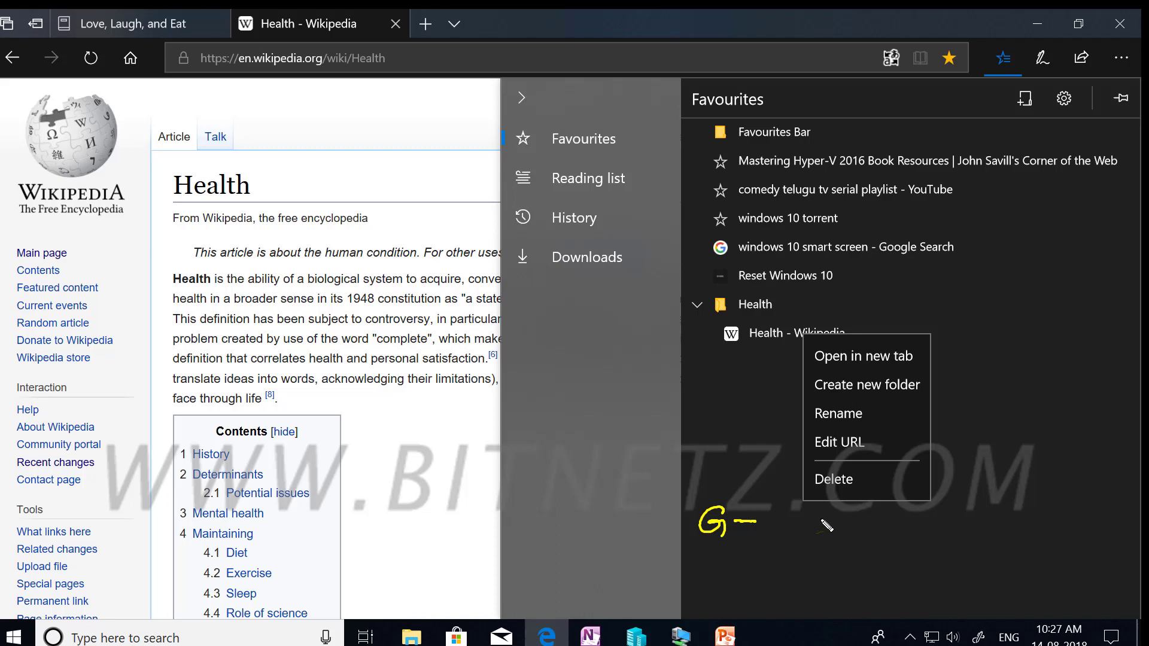
pyautogui.moveTo(807, 530)
pyautogui.mouseDown()
pyautogui.moveTo(817, 514)
pyautogui.moveTo(845, 529)
pyautogui.mouseUp()
pyautogui.moveTo(859, 523); pyautogui.dragTo(873, 520)
pyautogui.moveTo(956, 503)
pyautogui.mouseDown()
pyautogui.moveTo(958, 530)
pyautogui.moveTo(1014, 531)
pyautogui.moveTo(1009, 519)
pyautogui.moveTo(1082, 532)
pyautogui.mouseUp()
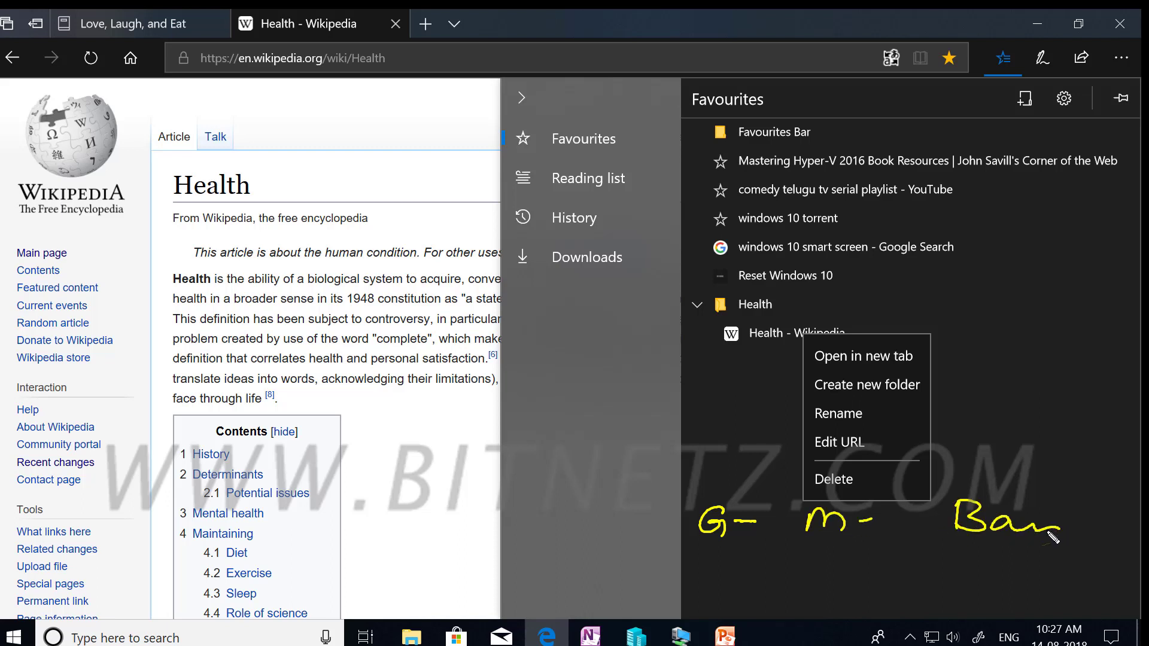
pyautogui.click(1007, 188)
pyautogui.moveTo(1007, 188); pyautogui.dragTo(1026, 186)
pyautogui.moveTo(1016, 237); pyautogui.dragTo(1041, 237)
pyautogui.moveTo(1010, 294); pyautogui.dragTo(1044, 293)
pyautogui.moveTo(1033, 367); pyautogui.dragTo(1063, 368)
pyautogui.moveTo(837, 558)
pyautogui.mouseDown()
pyautogui.moveTo(810, 573)
pyautogui.moveTo(848, 572)
pyautogui.mouseUp()
pyautogui.moveTo(840, 559); pyautogui.dragTo(837, 588)
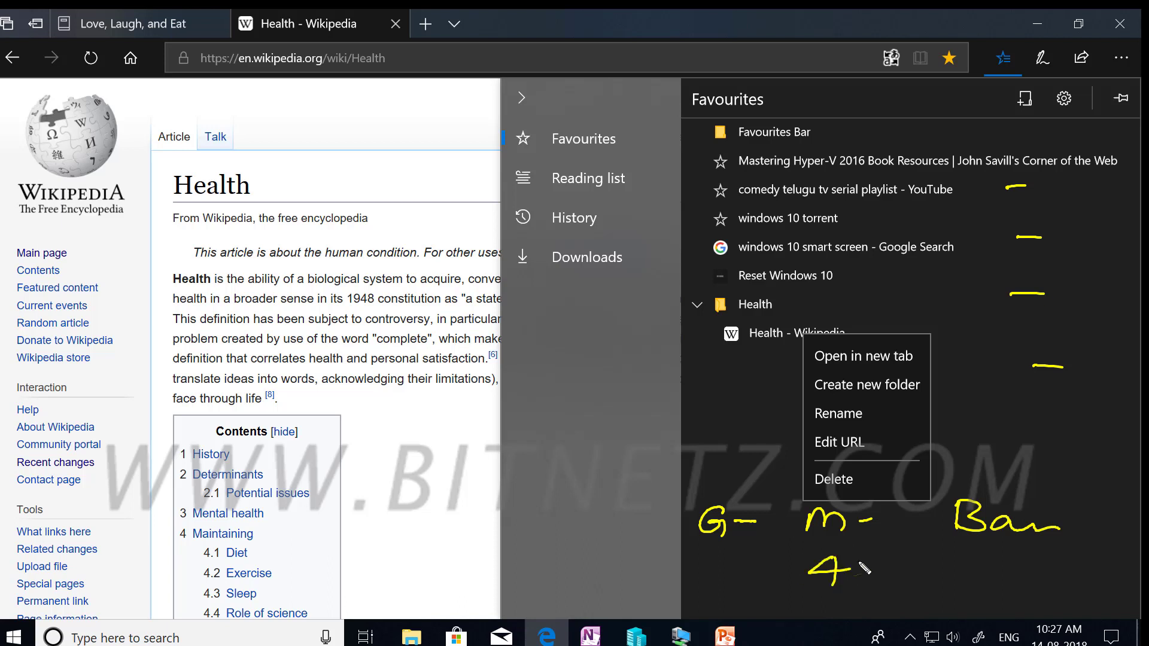
pyautogui.moveTo(874, 549)
pyautogui.mouseDown()
pyautogui.moveTo(797, 602)
pyautogui.moveTo(877, 554)
pyautogui.mouseUp()
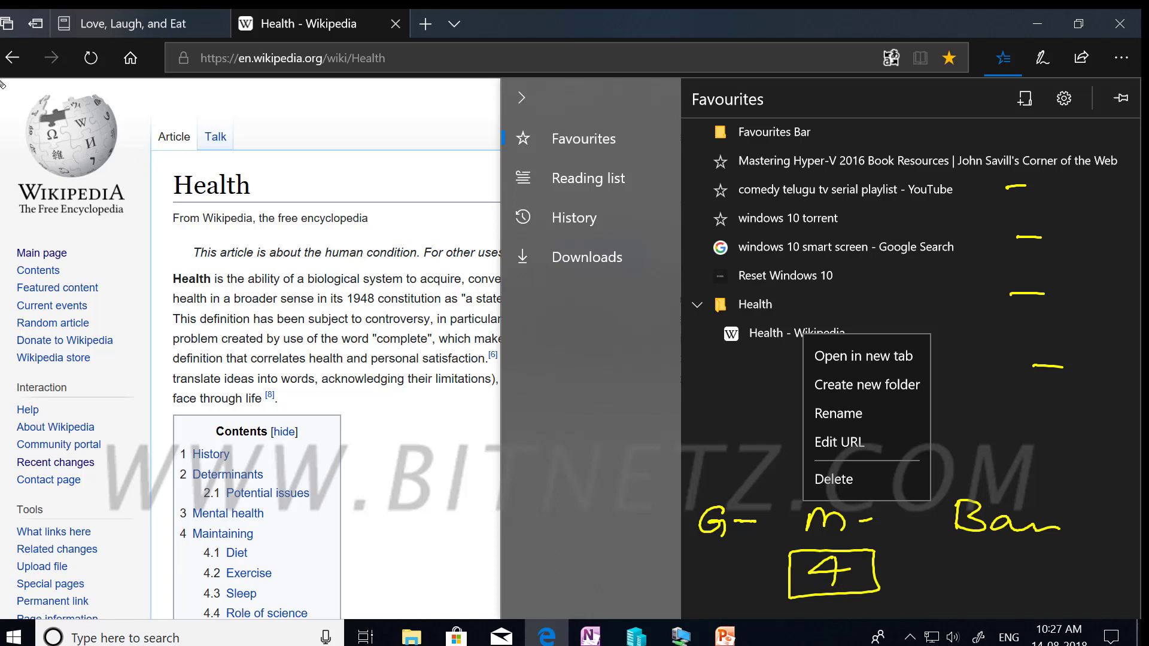
pyautogui.moveTo(3, 112); pyautogui.dragTo(1139, 115)
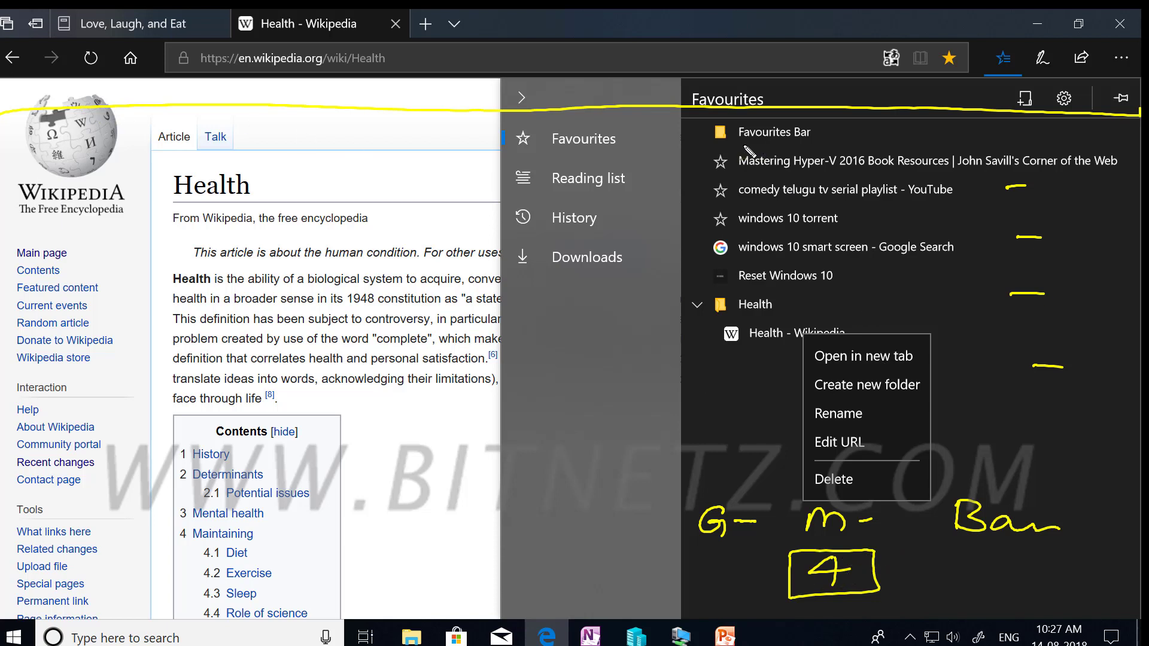
pyautogui.moveTo(741, 145); pyautogui.dragTo(824, 144)
pyautogui.moveTo(265, 134); pyautogui.dragTo(273, 133)
pyautogui.press('Escape')
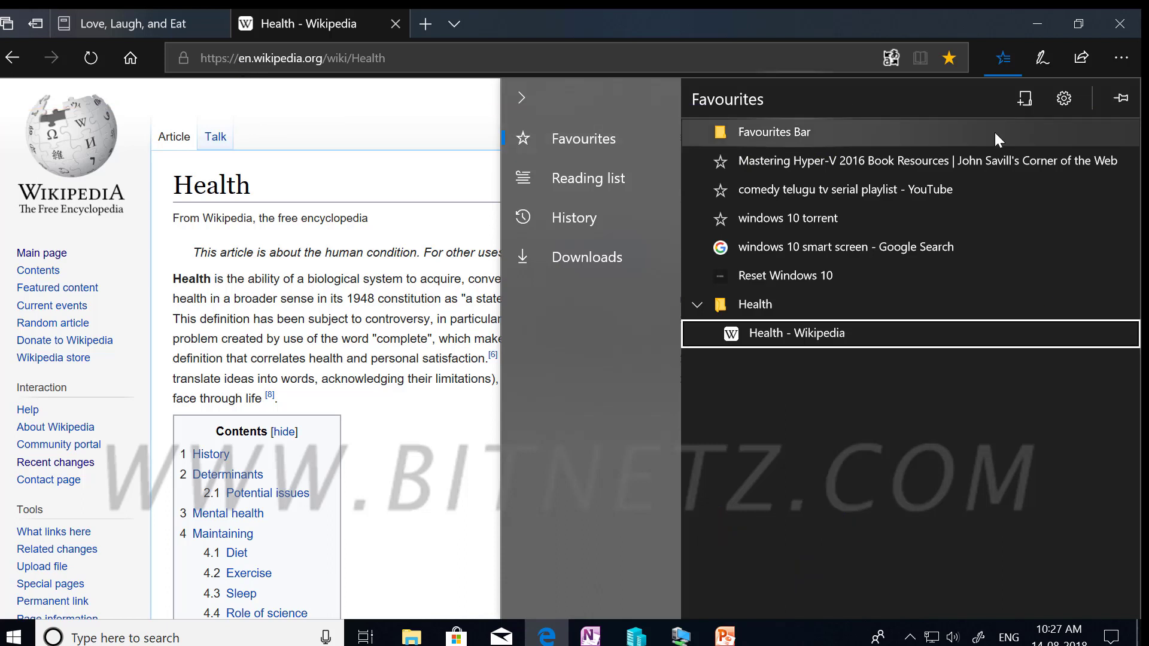
# Step: Turn on the favourites bar in the browser settings and close the settings
pyautogui.click(1064, 101)
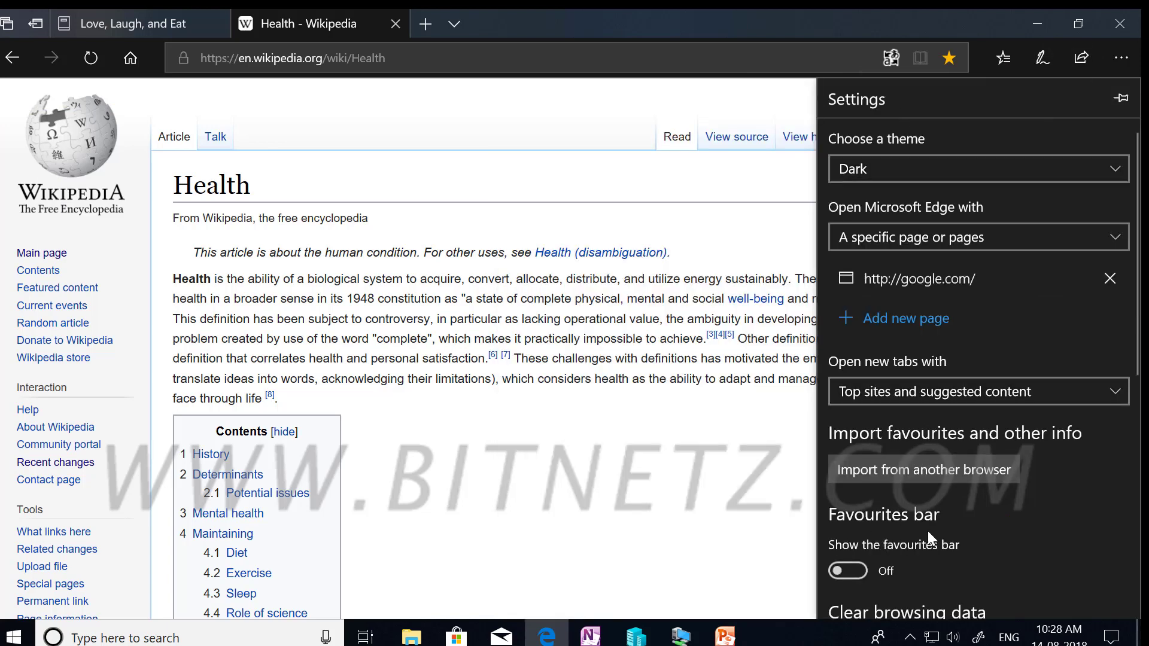
pyautogui.click(848, 571)
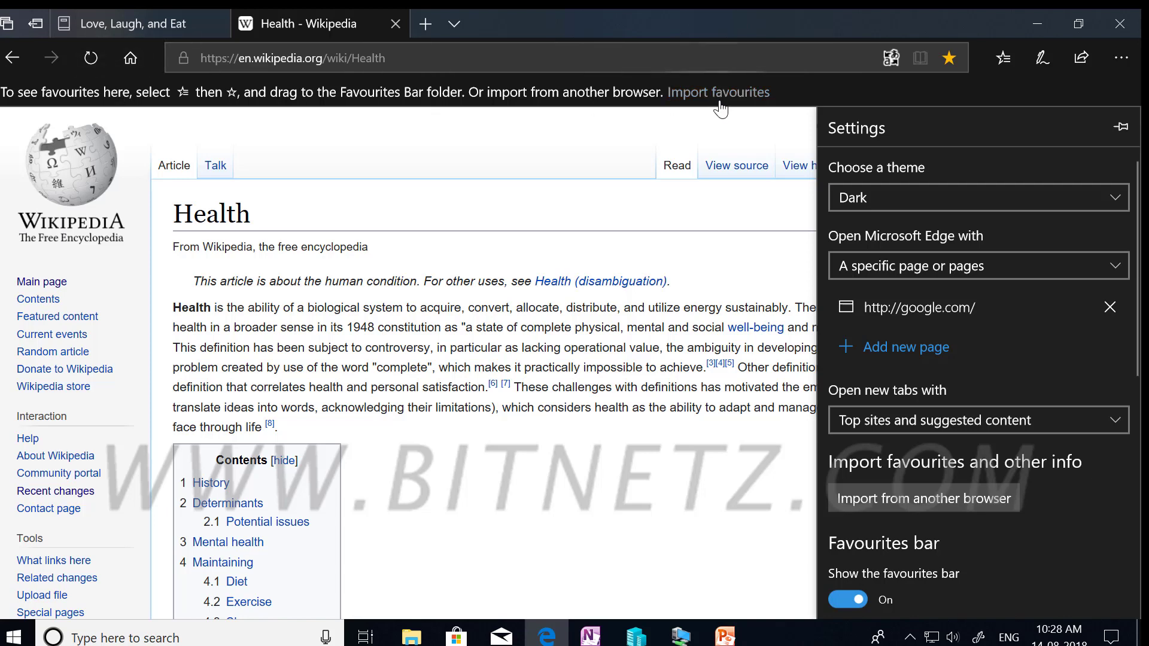
pyautogui.click(738, 133)
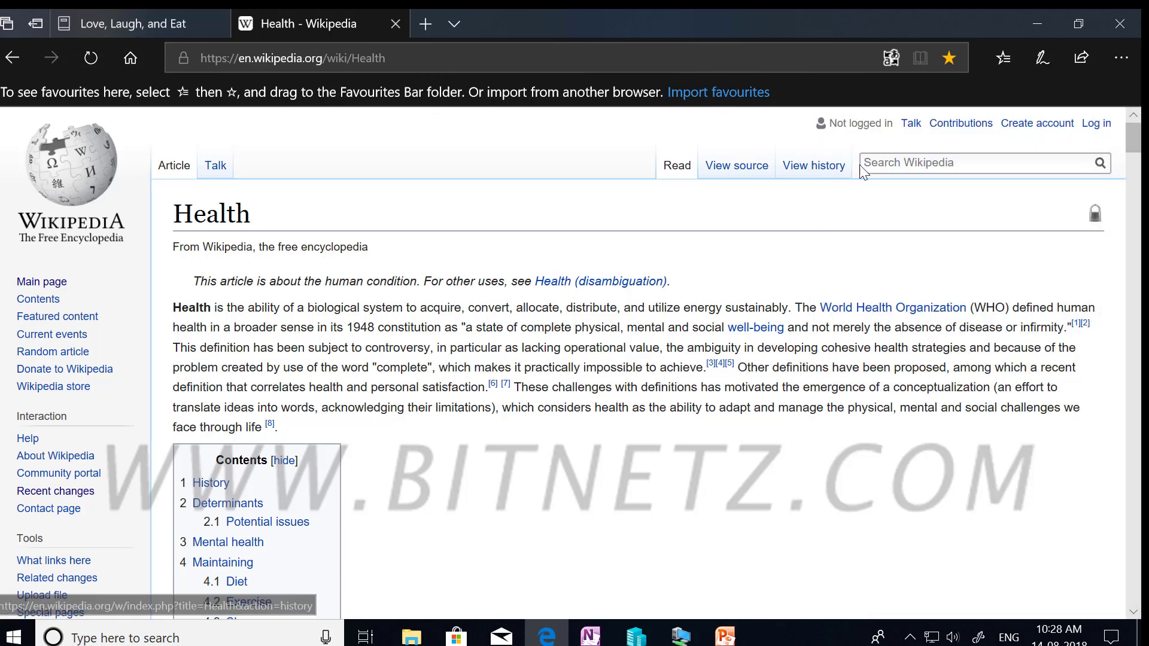
# Step: Move the comedy telugu tv serial playlist - YouTube and windows 10 smart screen - Google Search favourites into the Favourites Bar folder
pyautogui.click(1005, 58)
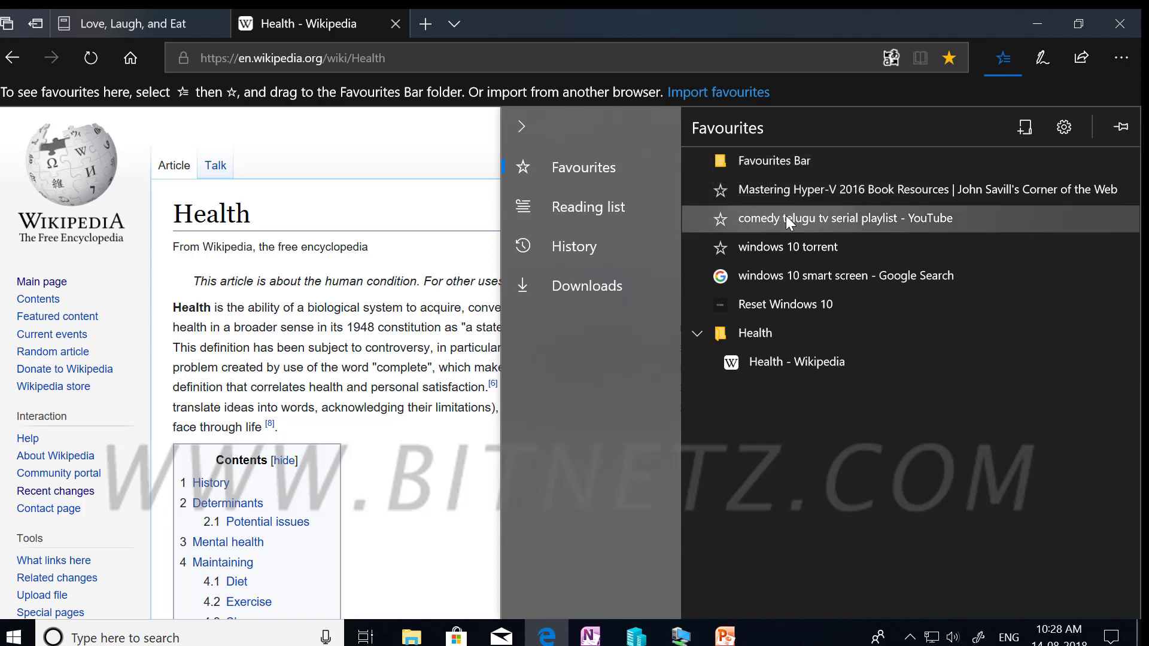
pyautogui.moveTo(786, 223); pyautogui.dragTo(774, 163)
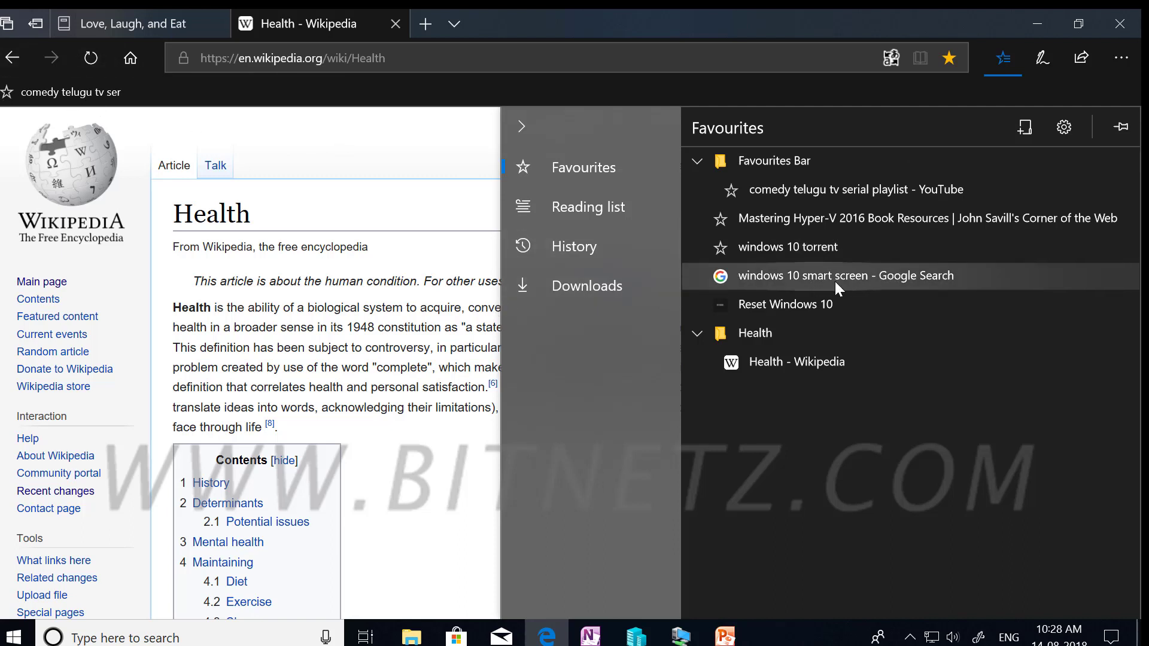
pyautogui.moveTo(830, 274); pyautogui.dragTo(813, 153)
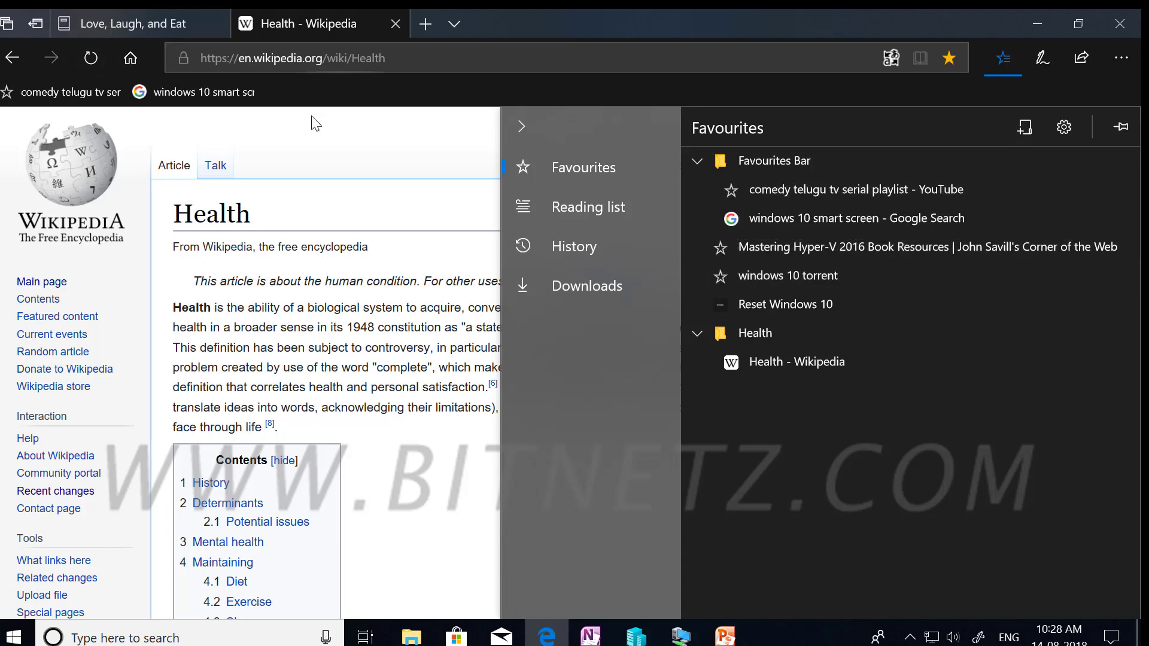
# Step: Open the comedy telugu tv serial playlist favourite from the favourites bar in a new tab and browse its results
pyautogui.click(429, 21)
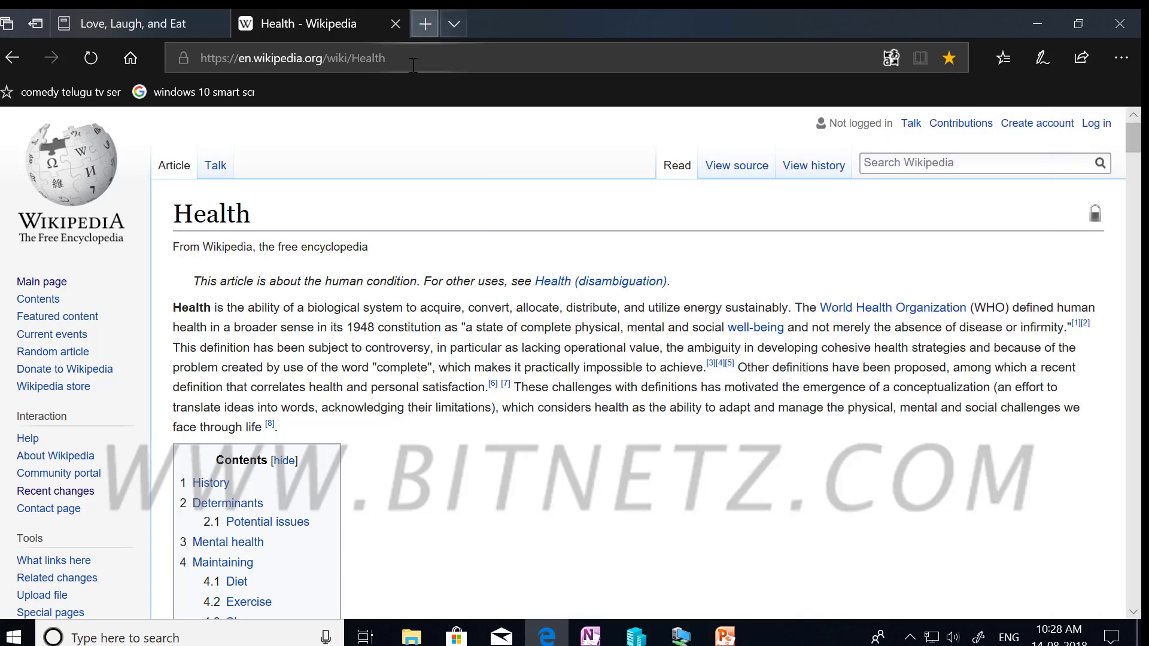
pyautogui.click(429, 19)
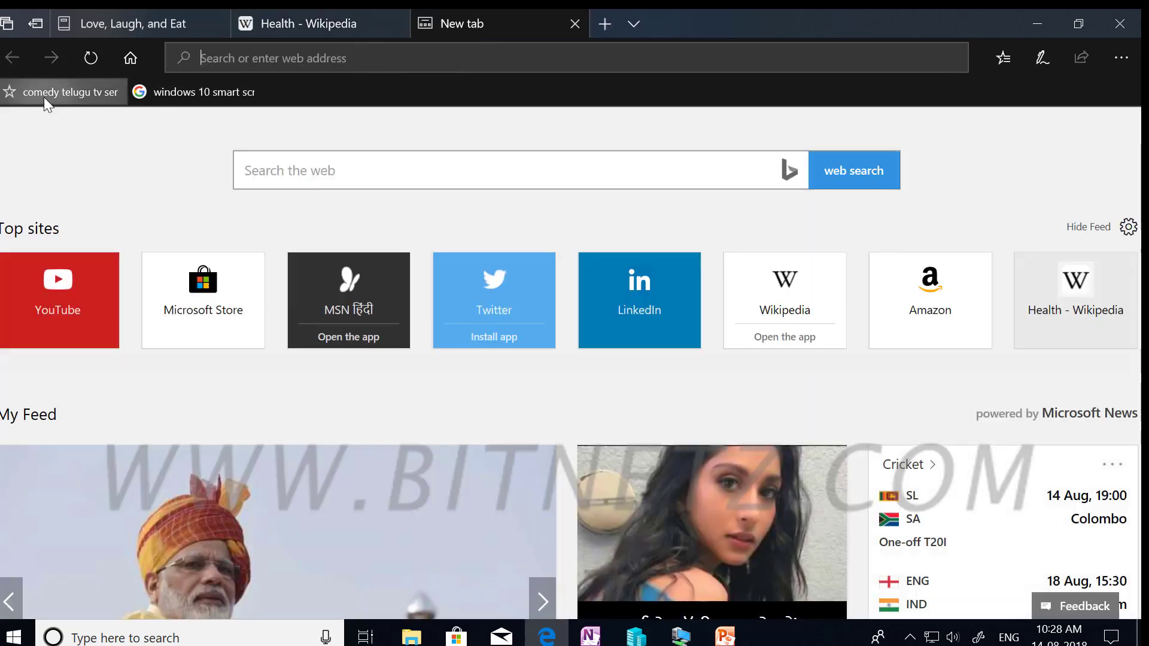
pyautogui.click(44, 97)
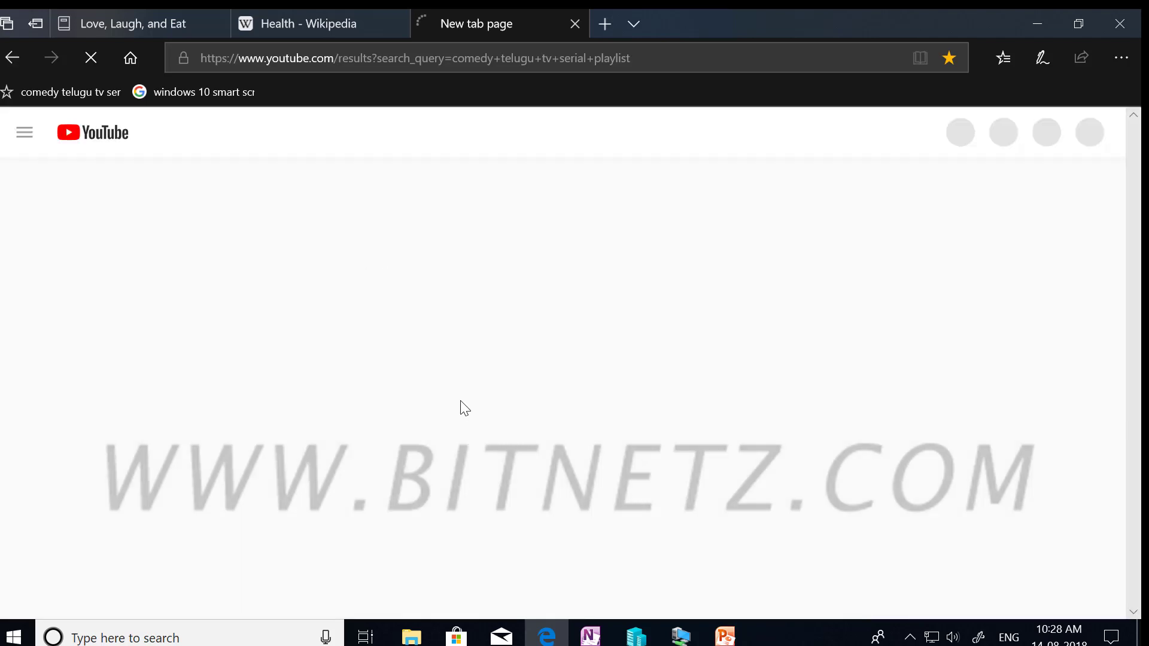
pyautogui.scroll(-5, 465, 408)
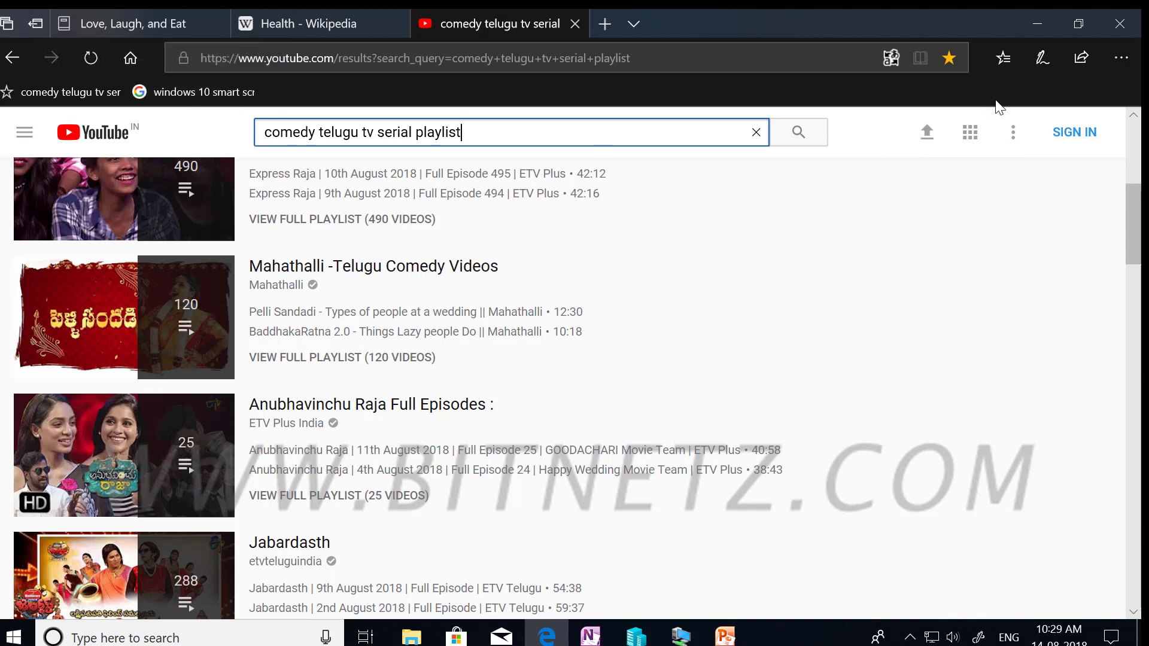
# Step: Move the windows 10 smart screen - Google Search favourite out of the Favourites Bar folder to just below Reset Windows 10
pyautogui.click(1003, 58)
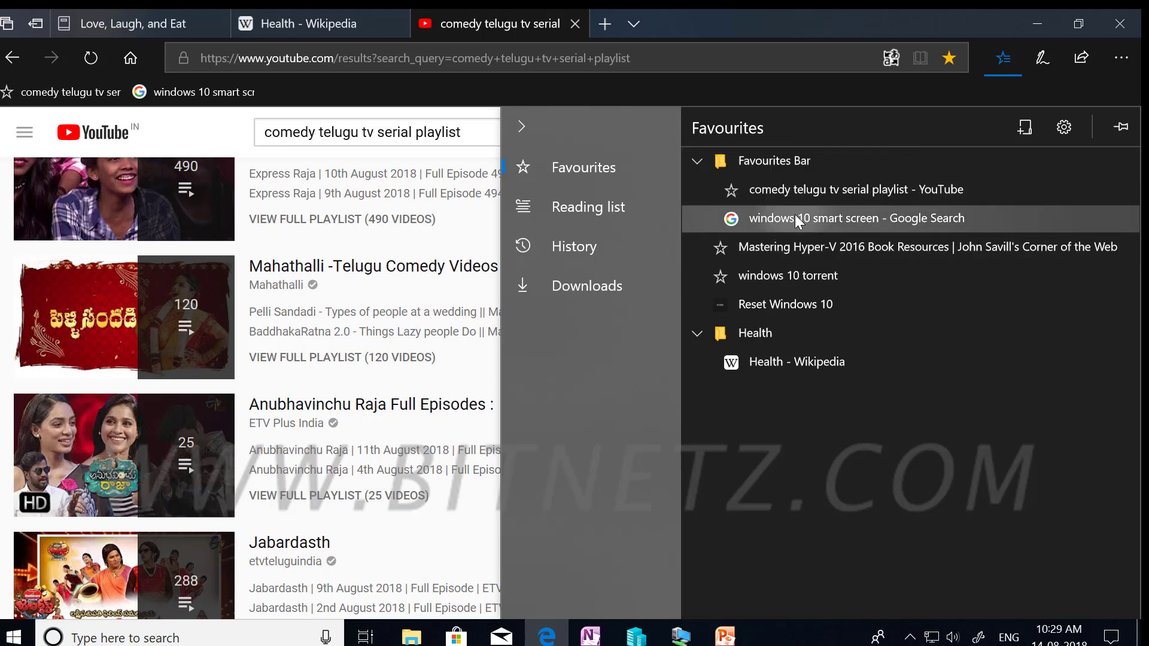
pyautogui.moveTo(797, 220); pyautogui.dragTo(805, 305)
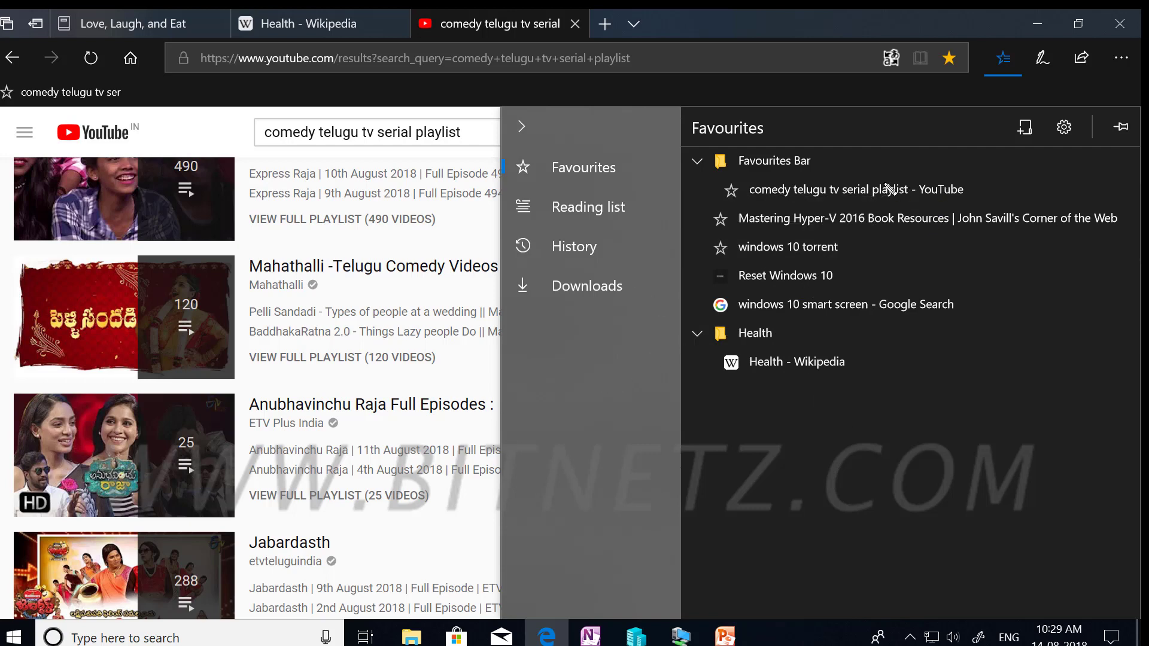
pyautogui.moveTo(881, 182); pyautogui.dragTo(898, 549)
pyautogui.moveTo(920, 372)
pyautogui.mouseDown()
pyautogui.moveTo(961, 372)
pyautogui.moveTo(932, 365)
pyautogui.moveTo(977, 350)
pyautogui.mouseUp()
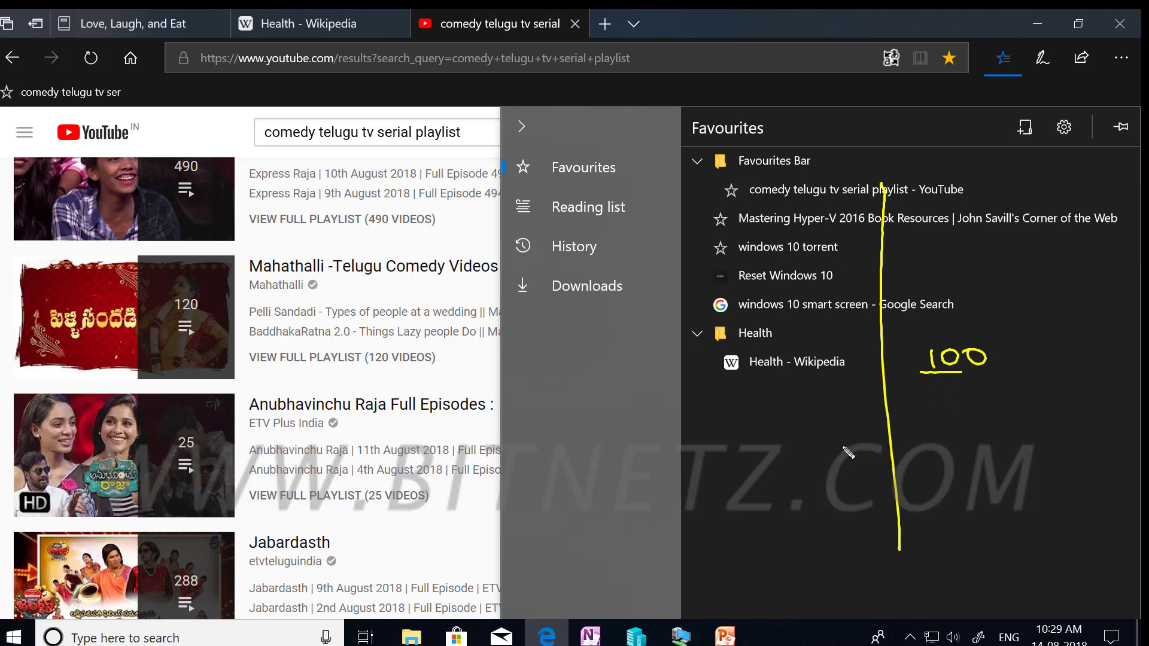
pyautogui.moveTo(748, 427)
pyautogui.mouseDown()
pyautogui.moveTo(773, 448)
pyautogui.moveTo(789, 440)
pyautogui.mouseUp()
pyautogui.click(780, 442)
pyautogui.moveTo(906, 326)
pyautogui.mouseDown()
pyautogui.moveTo(1085, 362)
pyautogui.moveTo(868, 413)
pyautogui.moveTo(933, 321)
pyautogui.mouseUp()
pyautogui.moveTo(954, 396)
pyautogui.mouseDown()
pyautogui.moveTo(975, 412)
pyautogui.moveTo(830, 492)
pyautogui.moveTo(870, 501)
pyautogui.mouseUp()
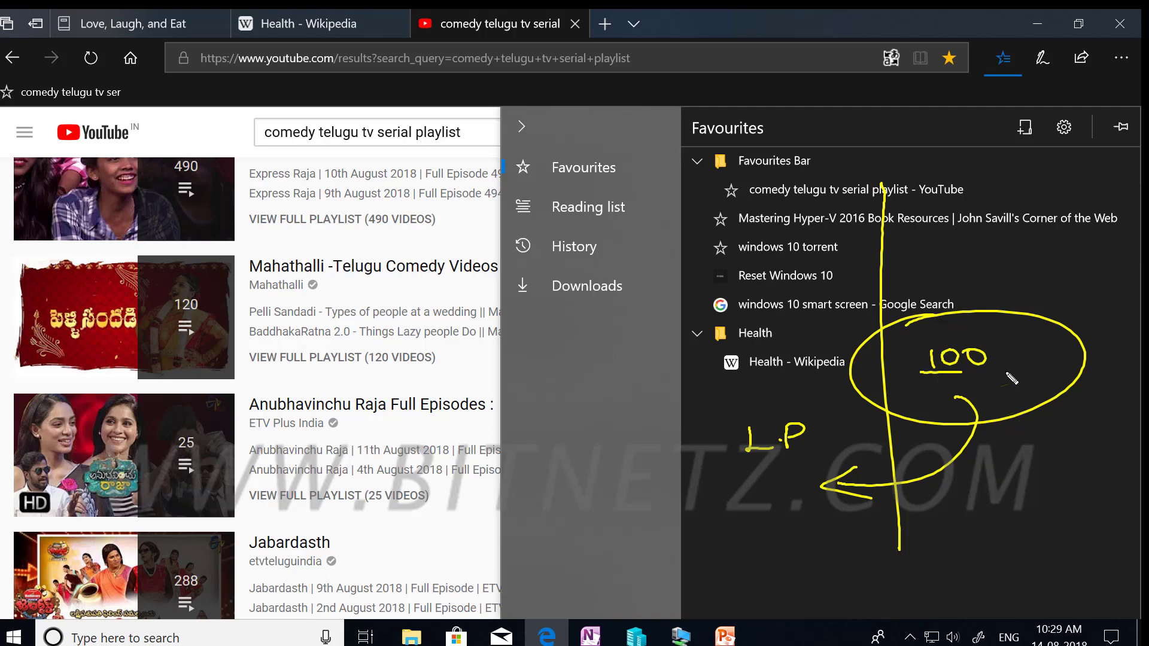
pyautogui.moveTo(998, 360)
pyautogui.mouseDown()
pyautogui.moveTo(1026, 354)
pyautogui.moveTo(1030, 326)
pyautogui.moveTo(1050, 327)
pyautogui.mouseUp()
pyautogui.moveTo(984, 471)
pyautogui.mouseDown()
pyautogui.moveTo(1032, 475)
pyautogui.moveTo(1063, 499)
pyautogui.mouseUp()
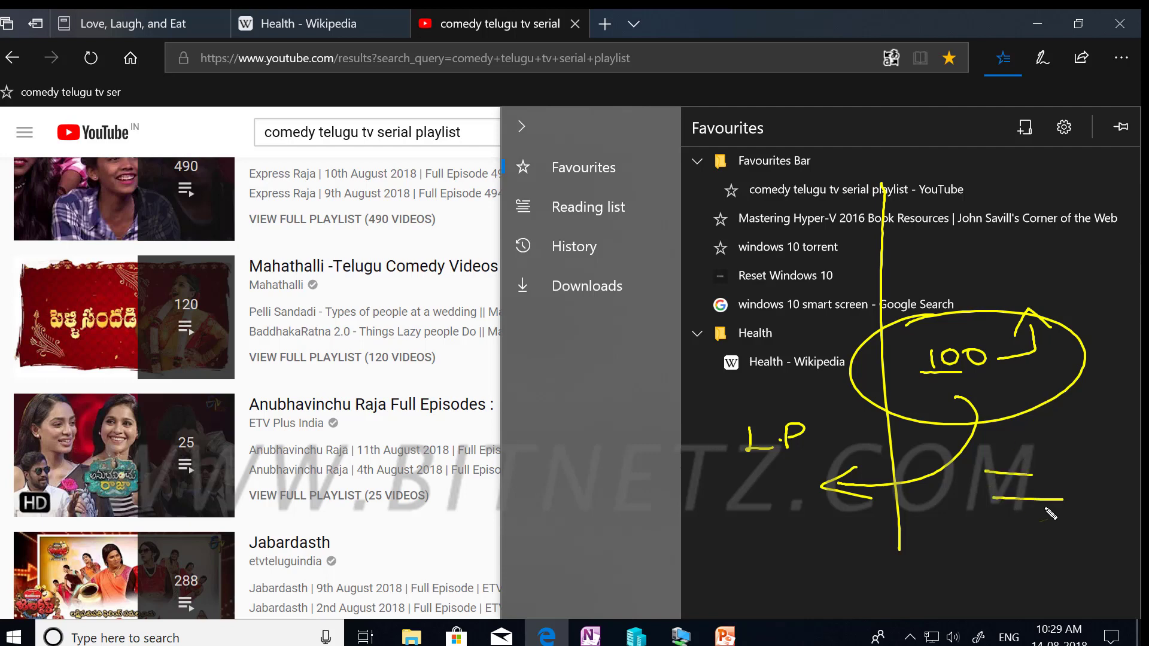
pyautogui.moveTo(993, 518); pyautogui.dragTo(1075, 518)
pyautogui.moveTo(997, 545); pyautogui.dragTo(1083, 548)
pyautogui.moveTo(996, 562); pyautogui.dragTo(1085, 566)
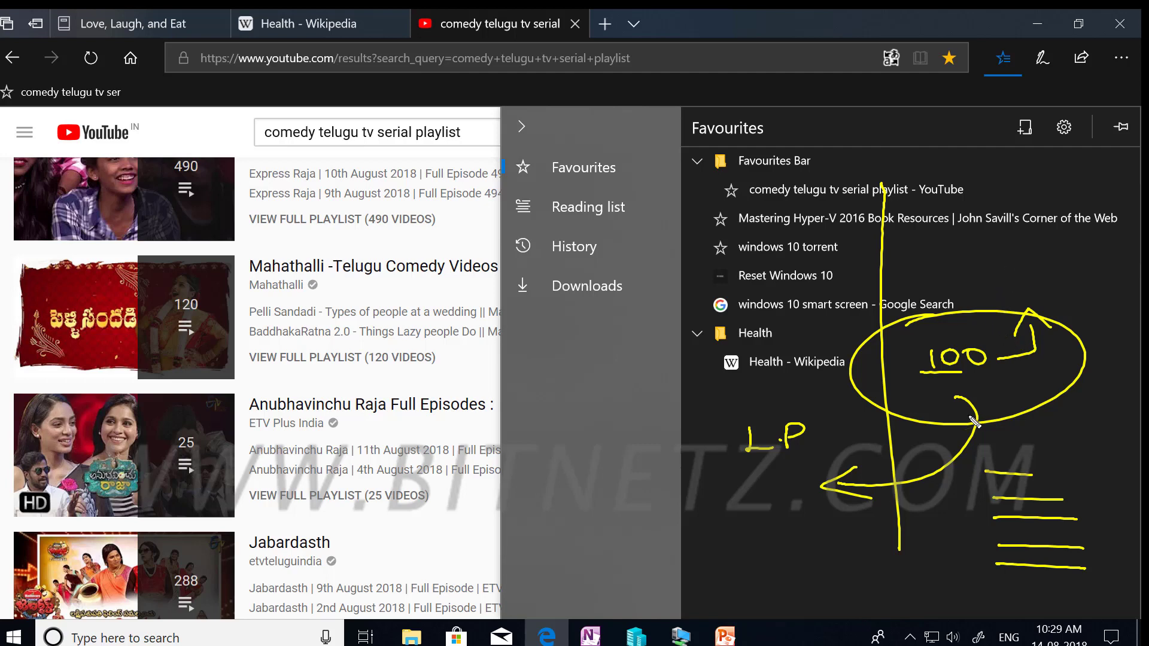
pyautogui.press('Escape')
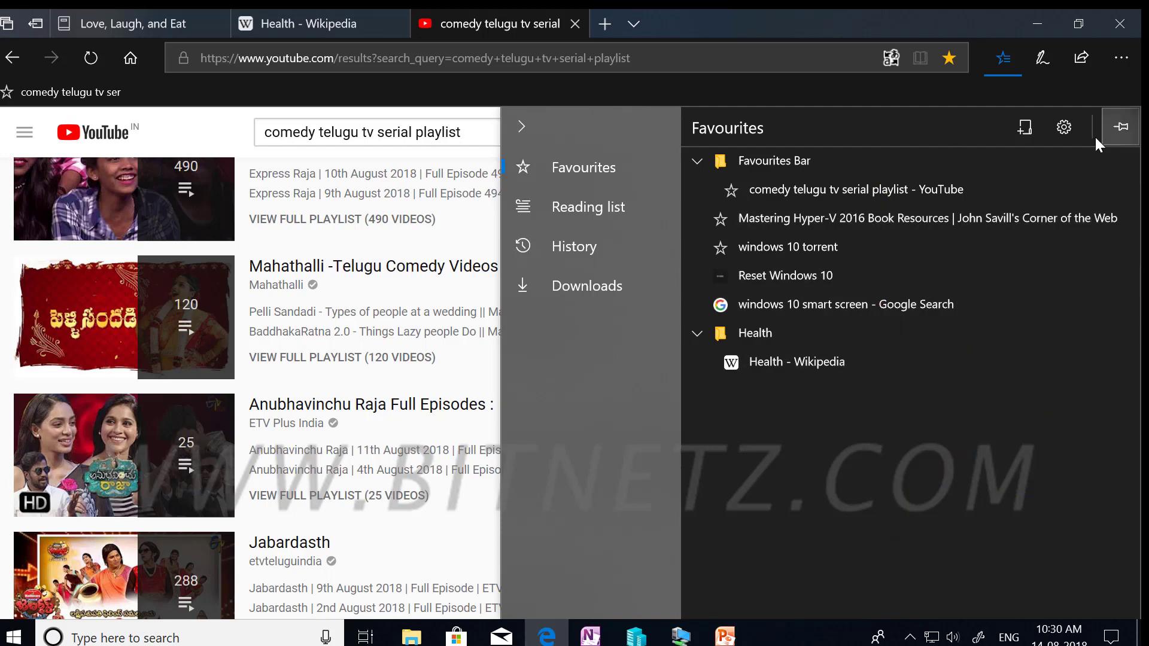
# Step: Open the settings for importing favourites and other info from another browser
pyautogui.click(1064, 127)
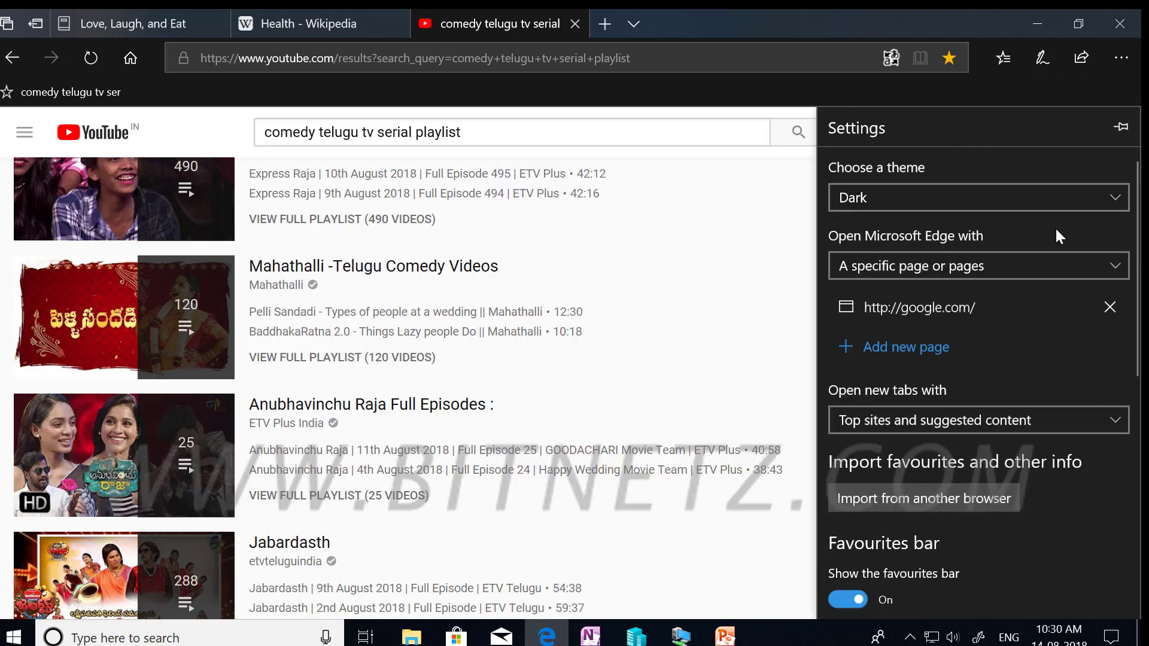
pyautogui.scroll(-1, 977, 400)
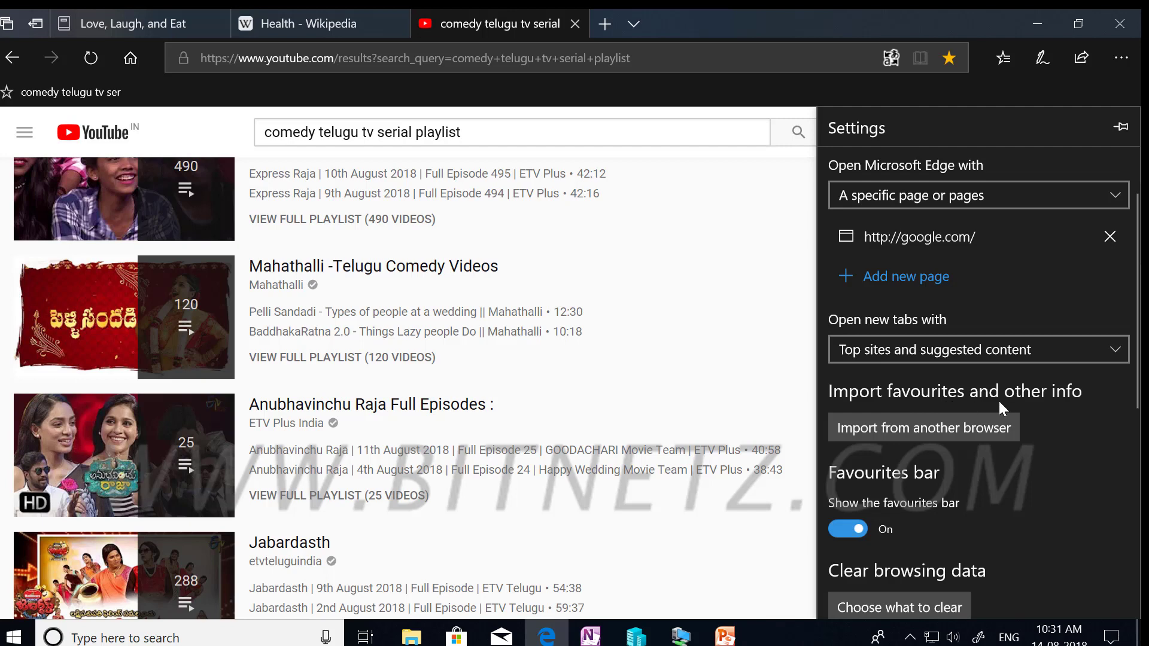
pyautogui.click(919, 429)
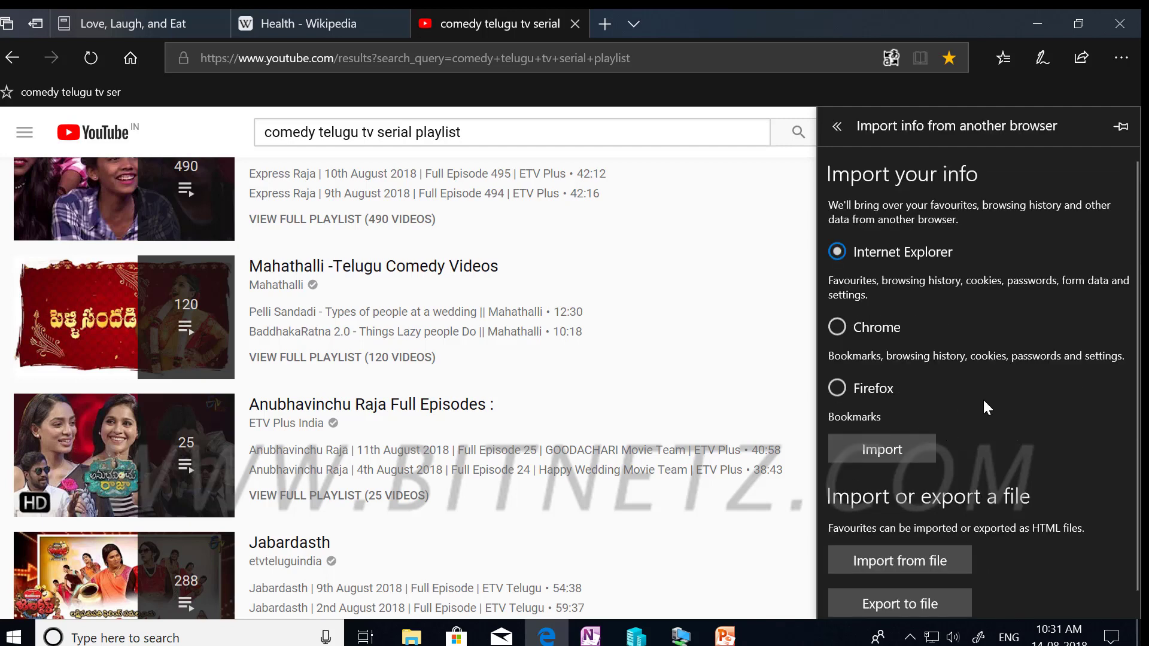
pyautogui.moveTo(1020, 398)
pyautogui.mouseDown()
pyautogui.moveTo(1021, 419)
pyautogui.moveTo(1053, 393)
pyautogui.moveTo(1051, 464)
pyautogui.mouseUp()
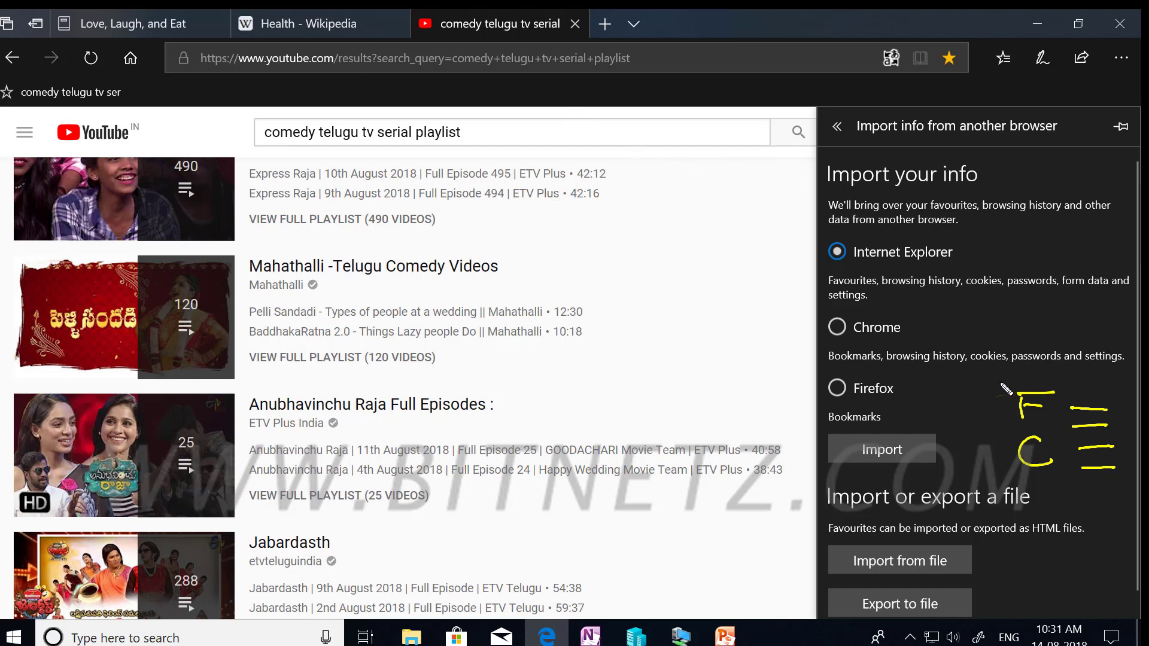
pyautogui.moveTo(1007, 386)
pyautogui.mouseDown()
pyautogui.moveTo(1056, 412)
pyautogui.moveTo(1017, 421)
pyautogui.moveTo(1055, 419)
pyautogui.moveTo(1107, 445)
pyautogui.moveTo(1077, 484)
pyautogui.mouseUp()
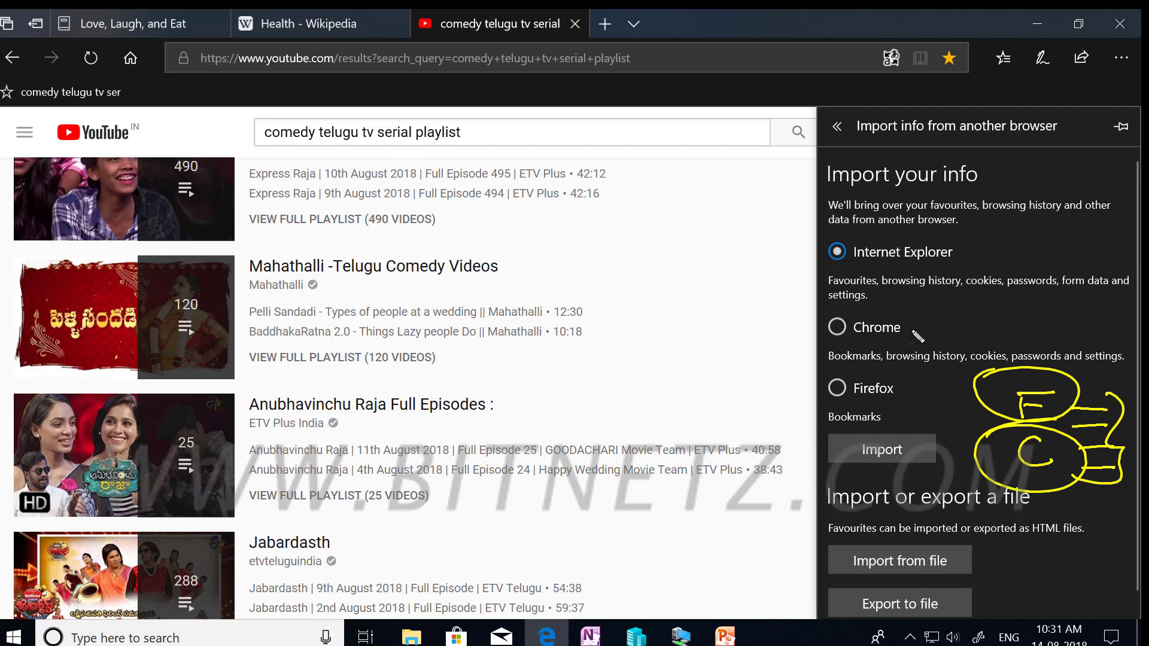
pyautogui.moveTo(914, 318); pyautogui.dragTo(953, 315)
pyautogui.moveTo(910, 383); pyautogui.dragTo(945, 383)
pyautogui.press('Escape')
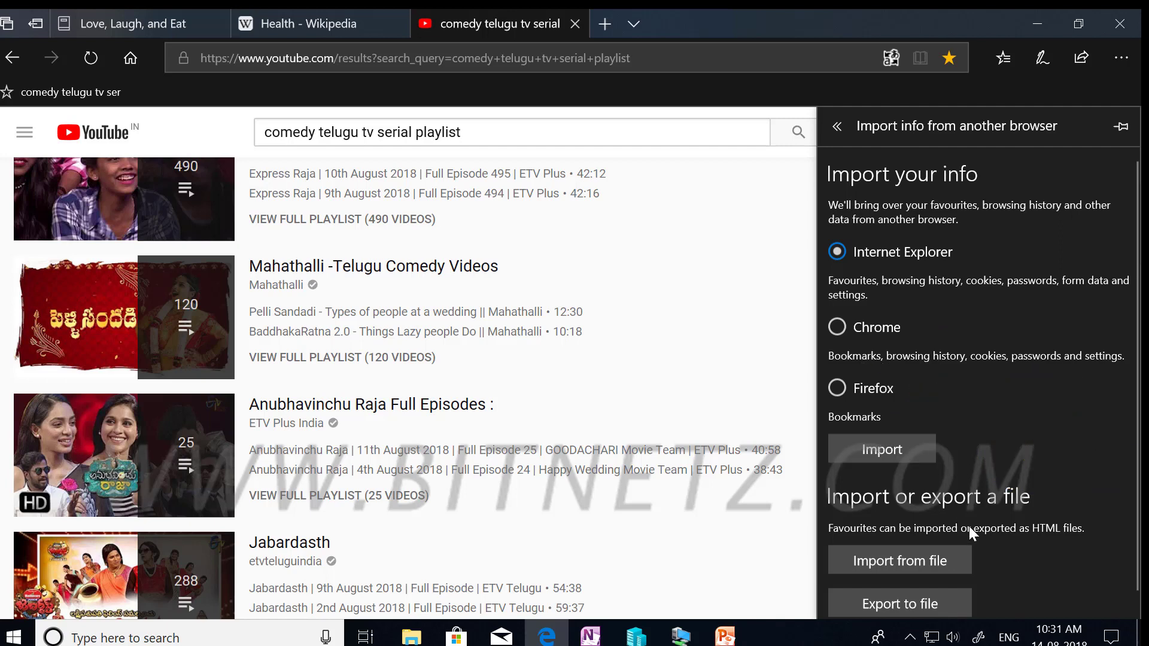
# Step: Export the favourites to the Desktop as an HTML document named Microsoft_Edge_14_08_2018
pyautogui.scroll(-1, 996, 574)
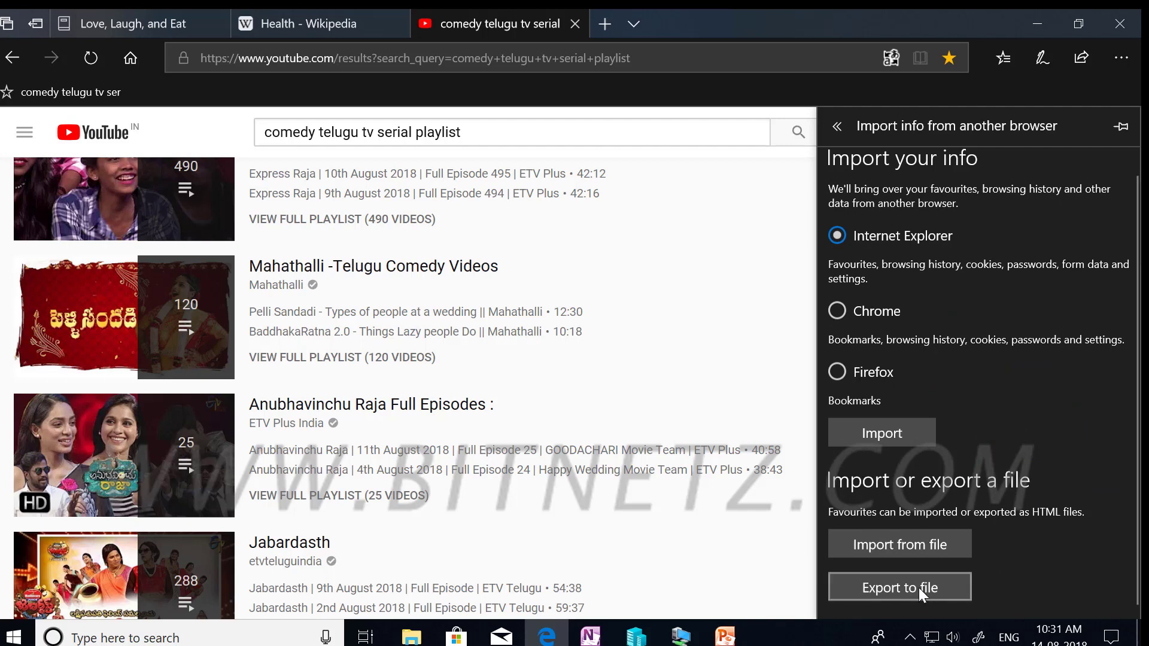
pyautogui.click(918, 587)
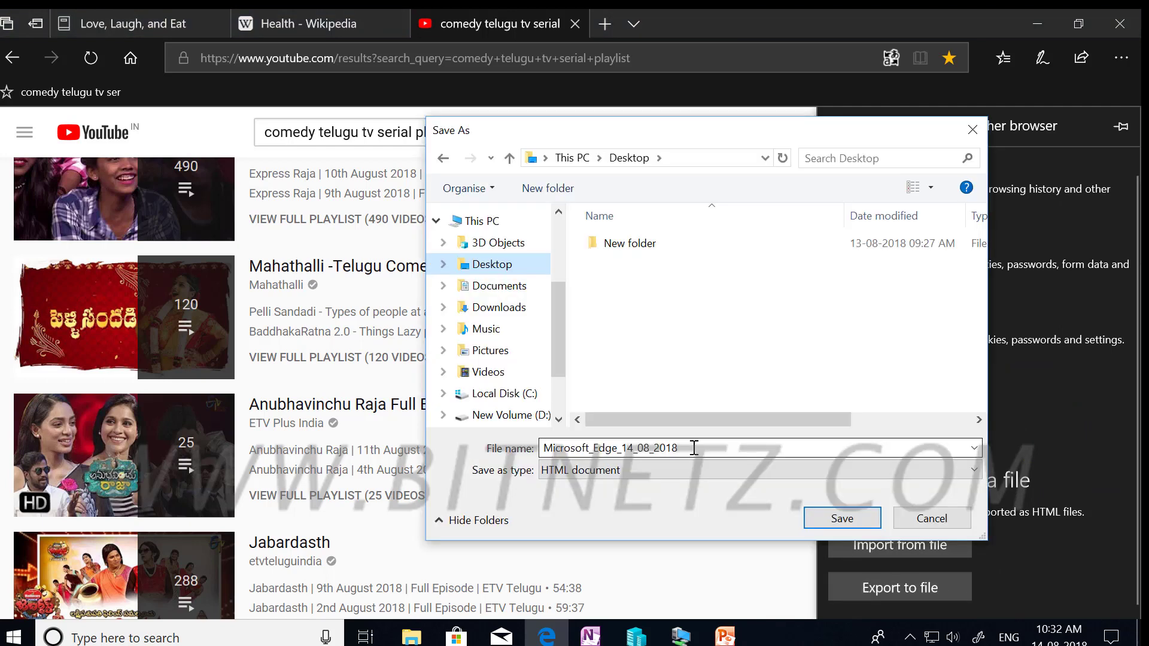
pyautogui.click(693, 449)
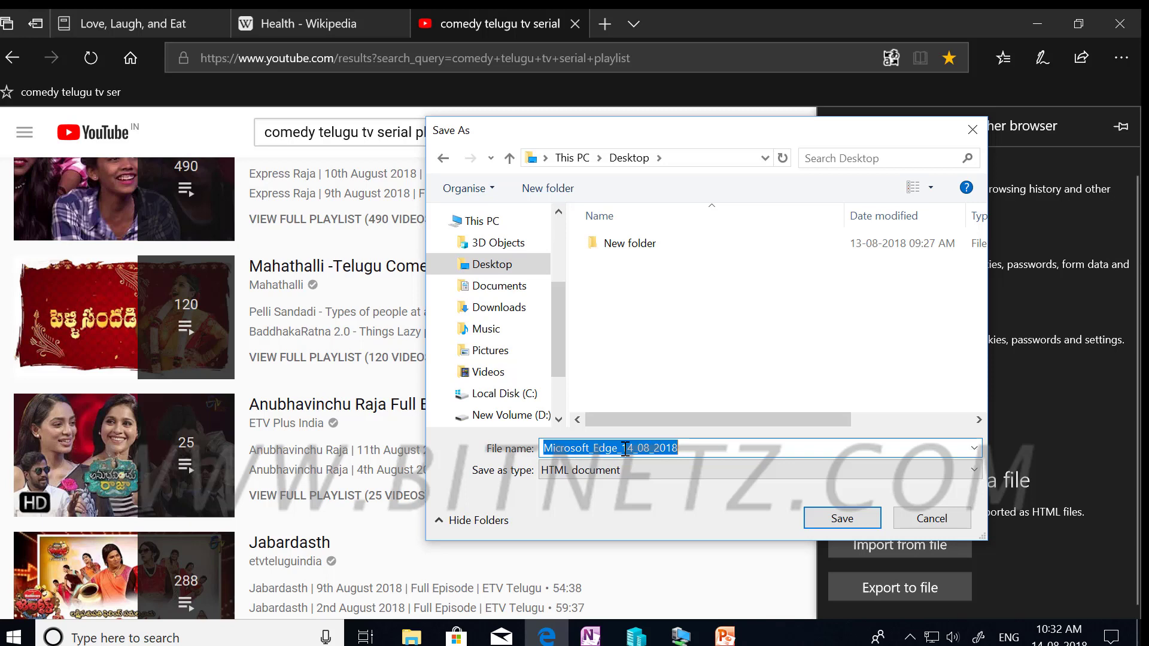
pyautogui.click(841, 520)
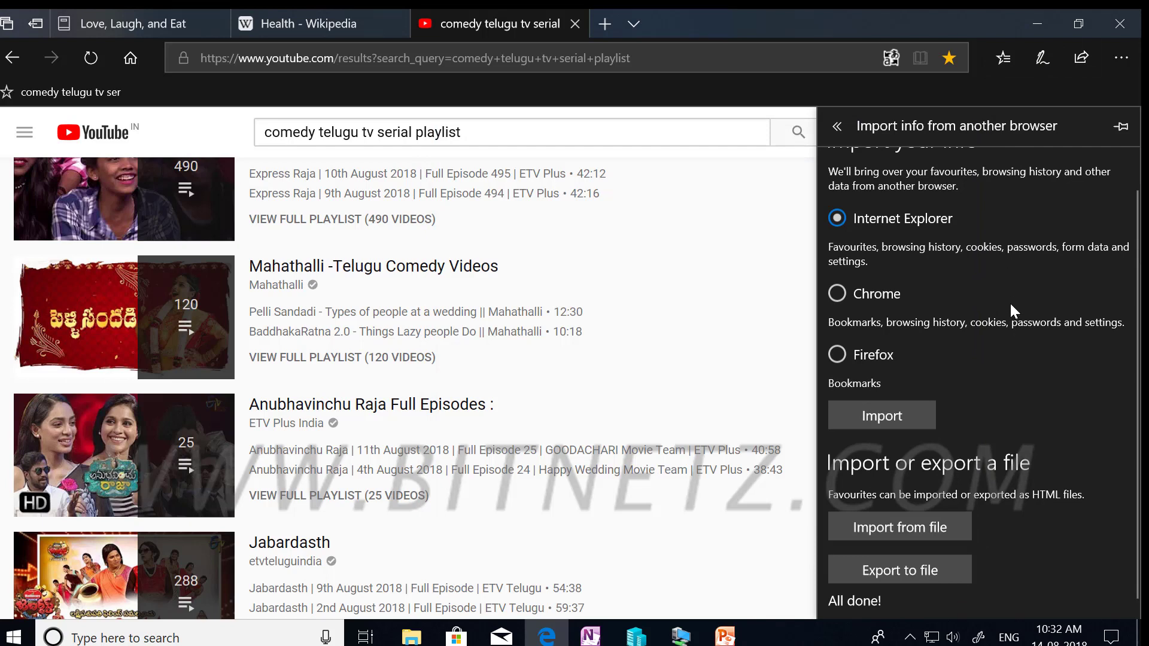
# Step: Delete the Mastering Hyper-V 2016 Book Resources, windows 10 torrent and windows 10 smart screen - Google Search favourites
pyautogui.click(1004, 58)
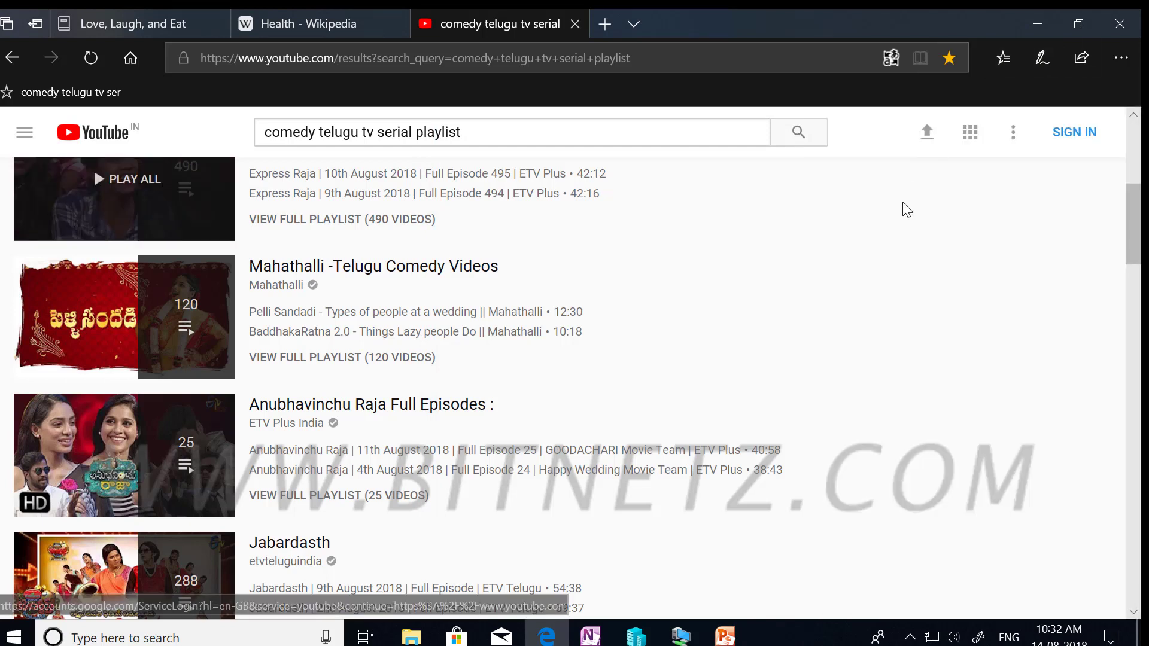
pyautogui.click(1006, 58)
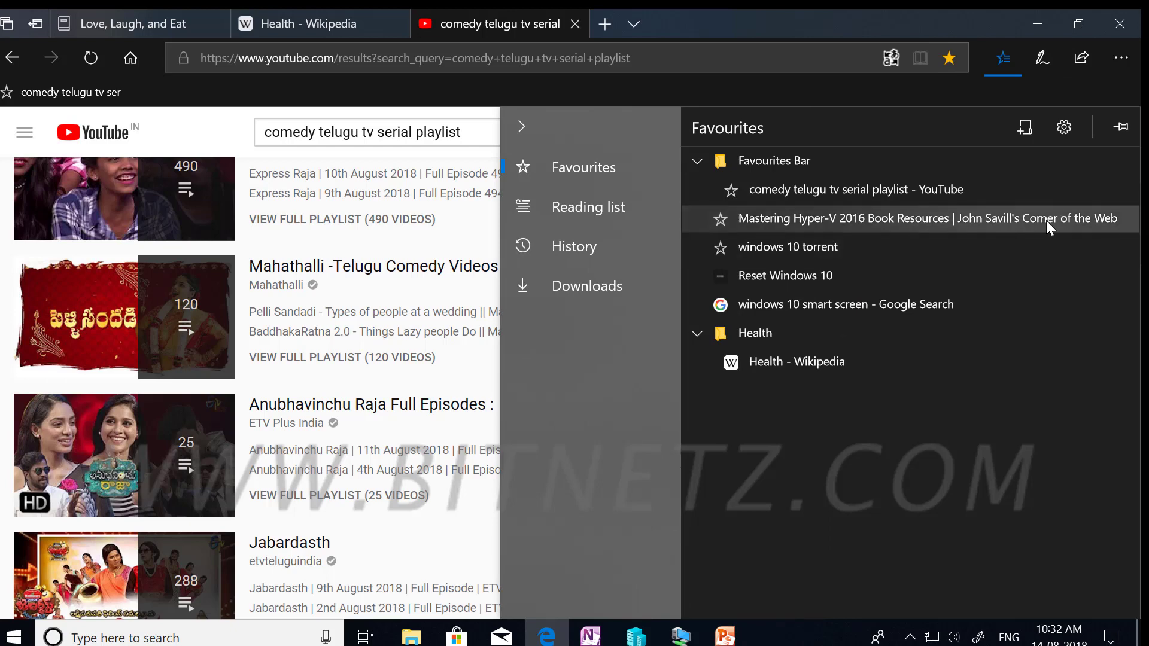
pyautogui.rightClick(1022, 216)
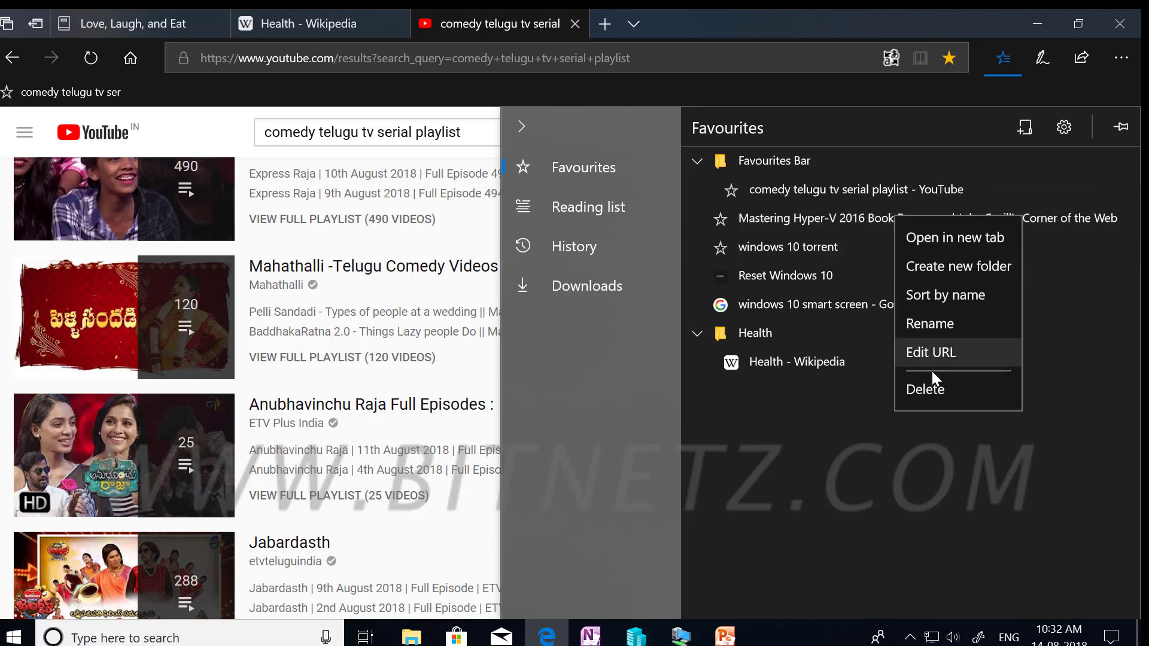
pyautogui.click(930, 400)
pyautogui.rightClick(807, 222)
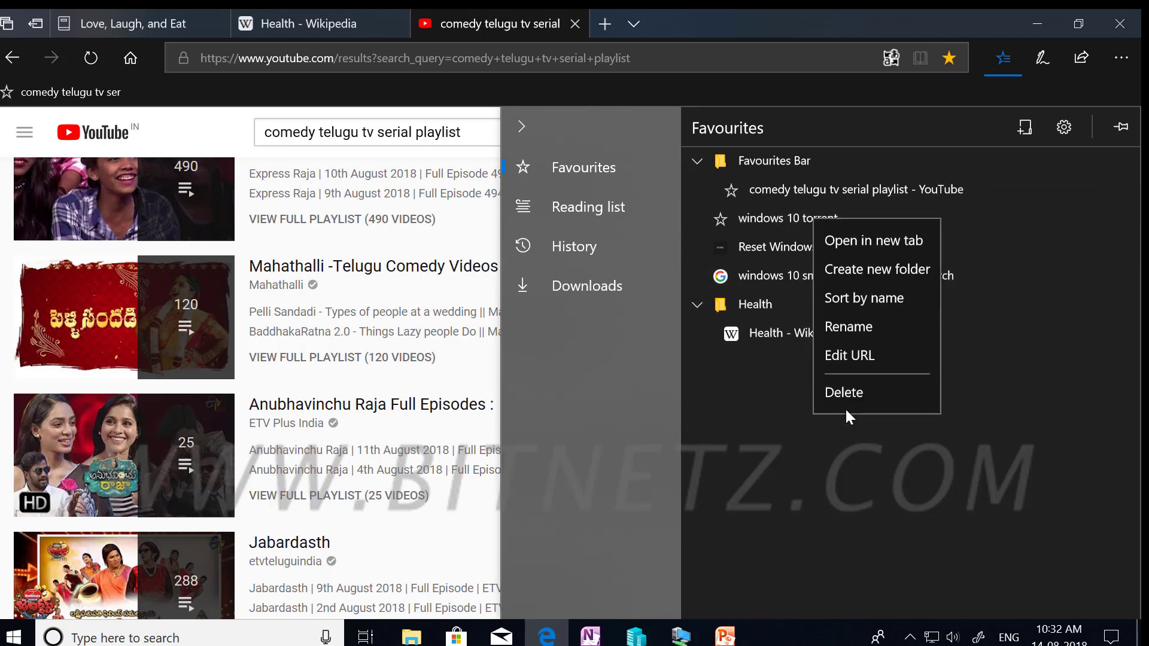
pyautogui.click(845, 402)
pyautogui.rightClick(789, 242)
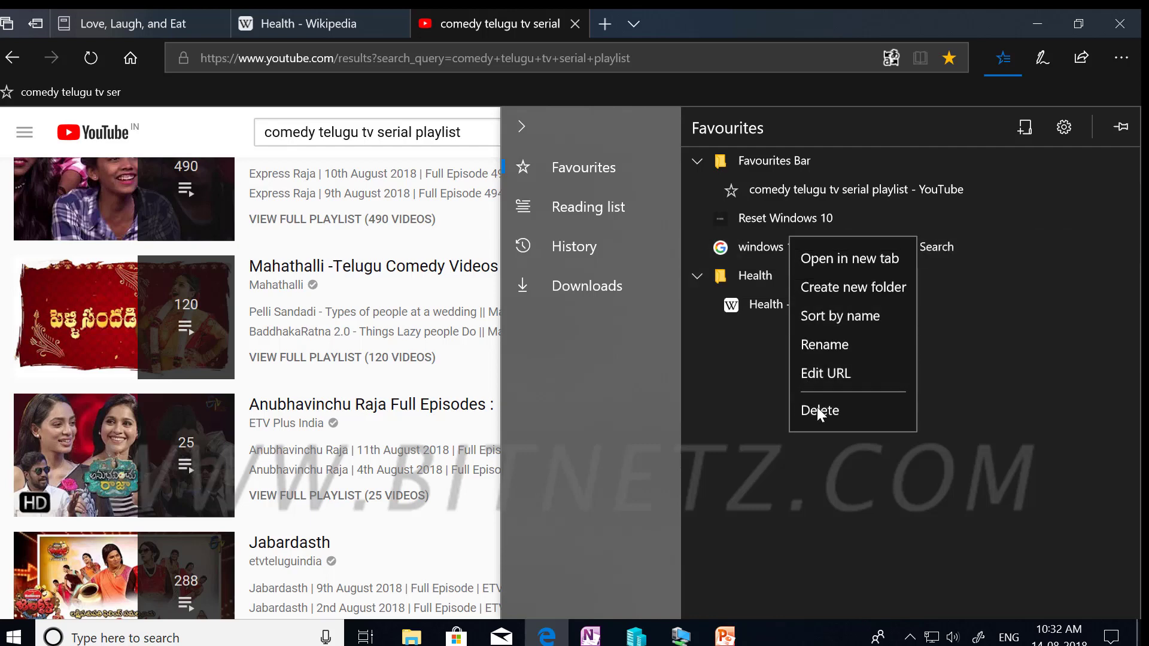
pyautogui.click(817, 409)
# Step: Delete the Health - Wikipedia favourite and the Health folder that held it
pyautogui.rightClick(784, 265)
pyautogui.click(813, 358)
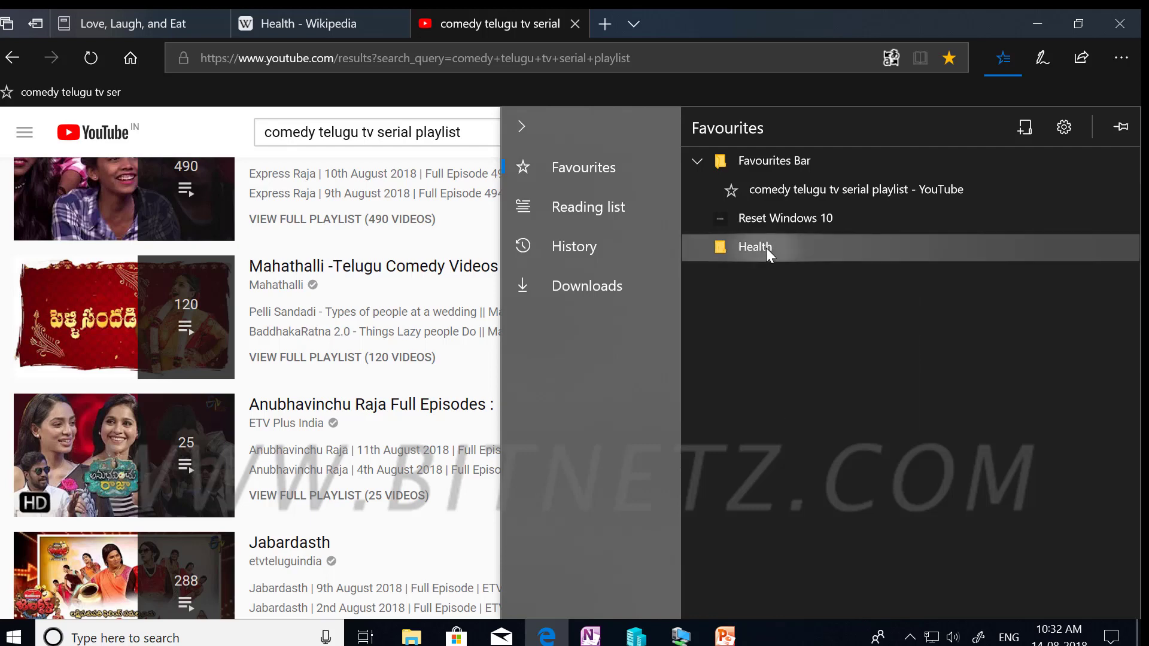
pyautogui.rightClick(766, 248)
pyautogui.click(808, 353)
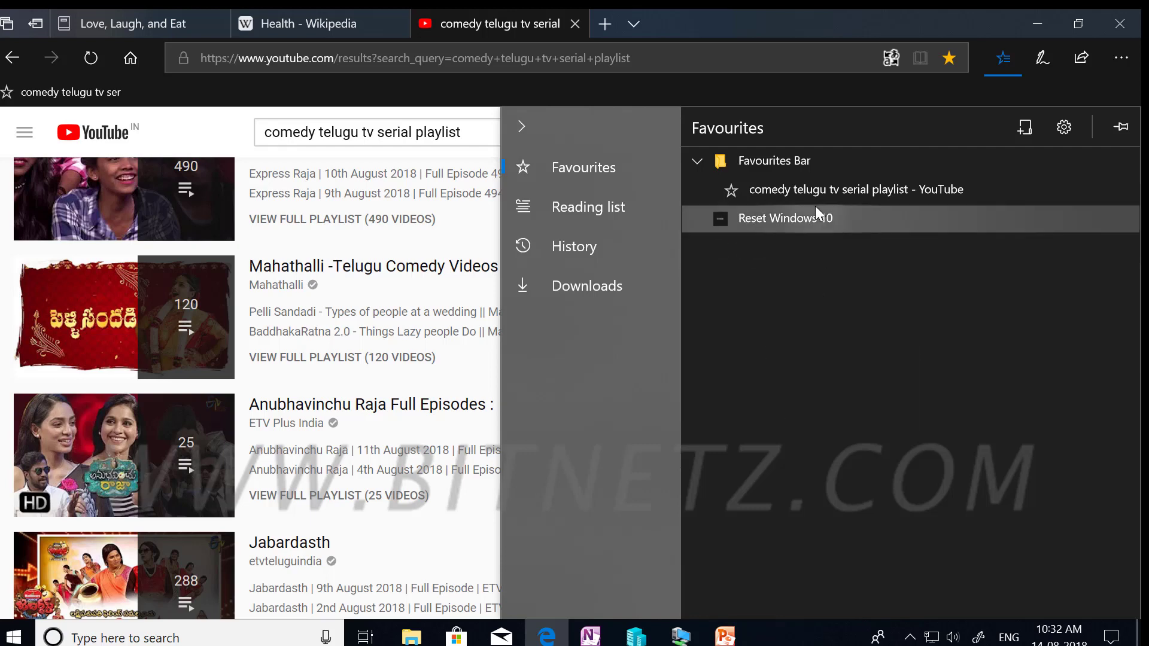
# Step: Delete the Reset Windows 10 favourite and the comedy telugu tv serial playlist favourite in the Favourites Bar folder
pyautogui.rightClick(815, 206)
pyautogui.click(846, 379)
pyautogui.rightClick(809, 187)
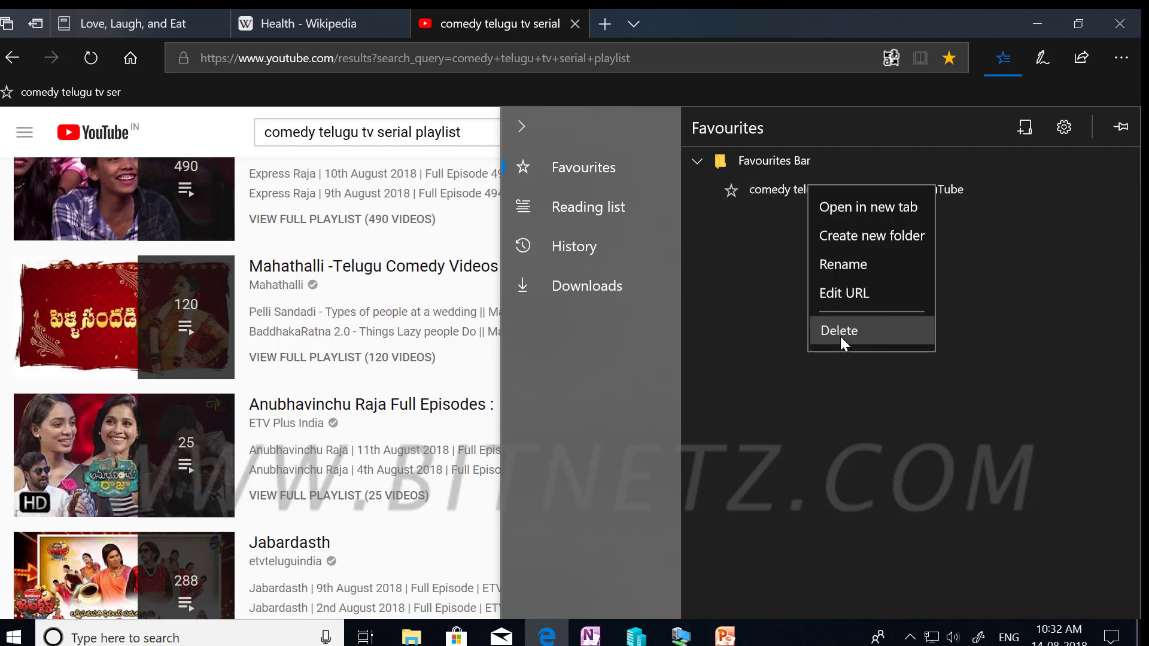
pyautogui.click(840, 337)
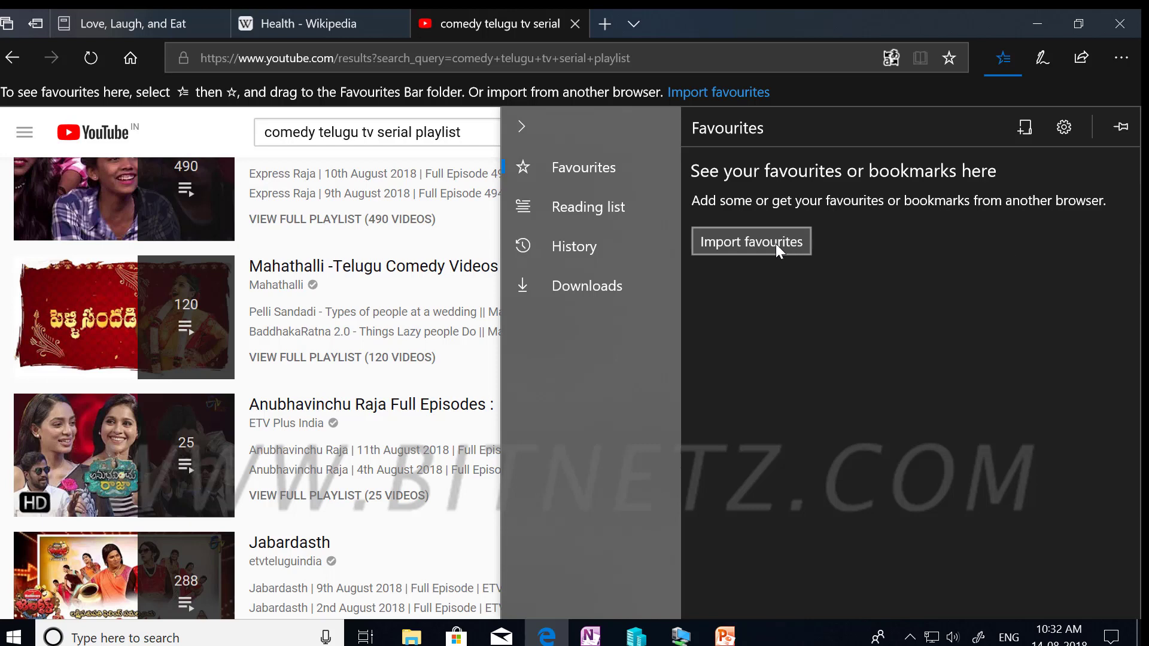
# Step: Import the favourites from the Microsoft_Edge_14_08_2018 HTML file on the Desktop and check them in the favourites list
pyautogui.click(1064, 126)
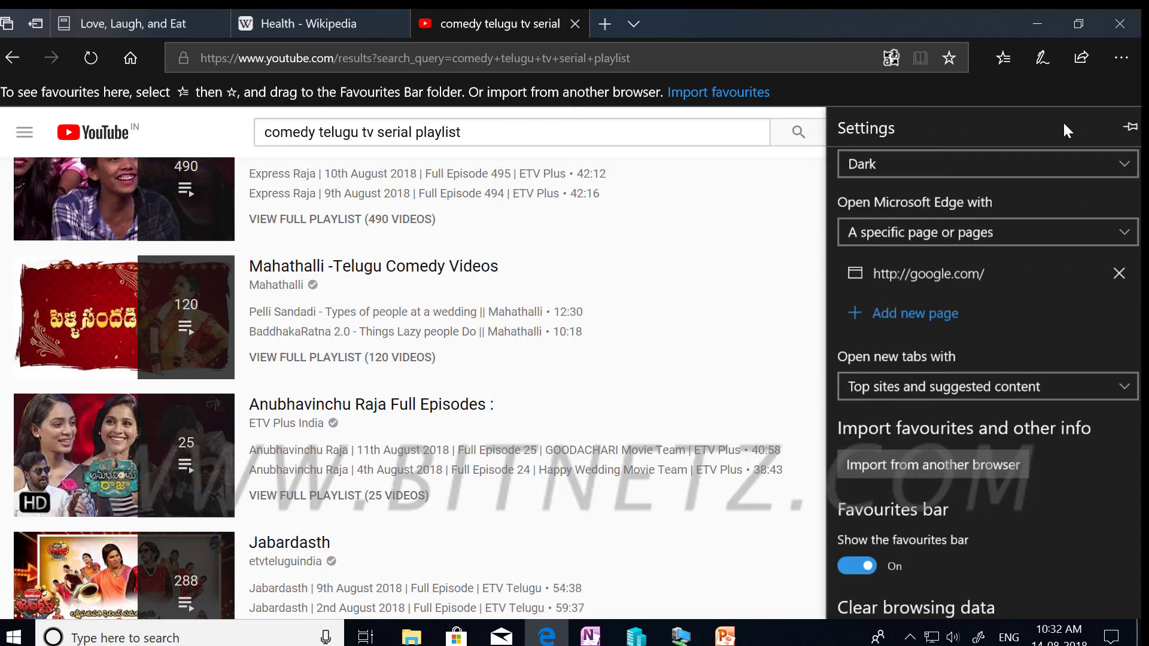
pyautogui.click(946, 472)
pyautogui.scroll(-1, 1023, 398)
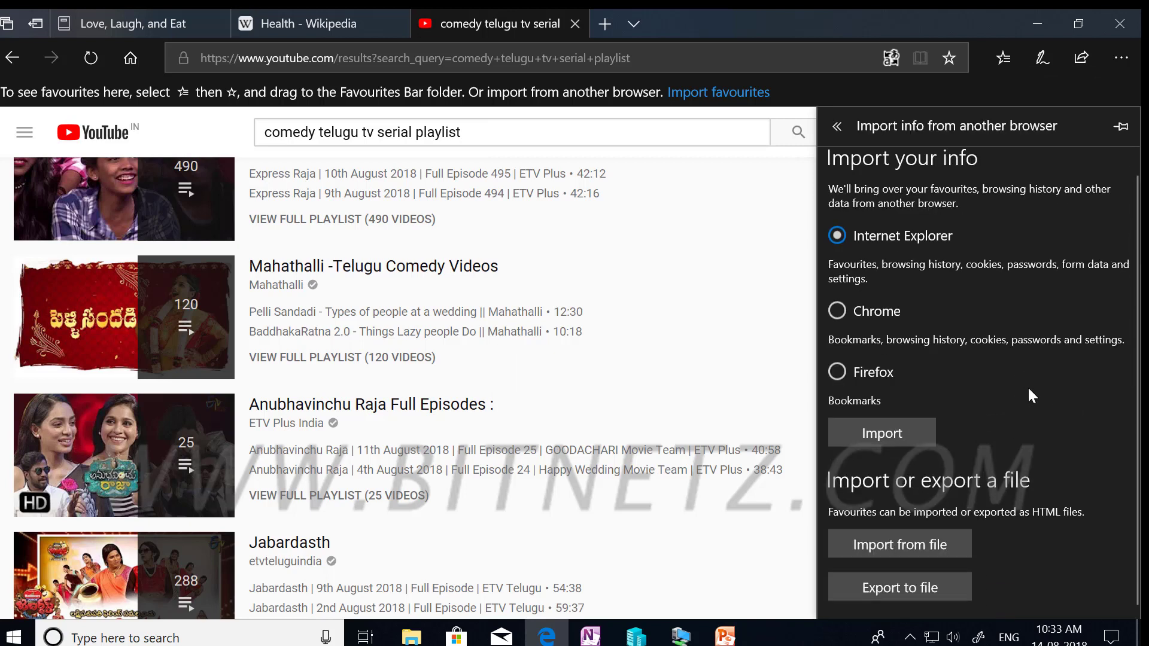
pyautogui.click(892, 546)
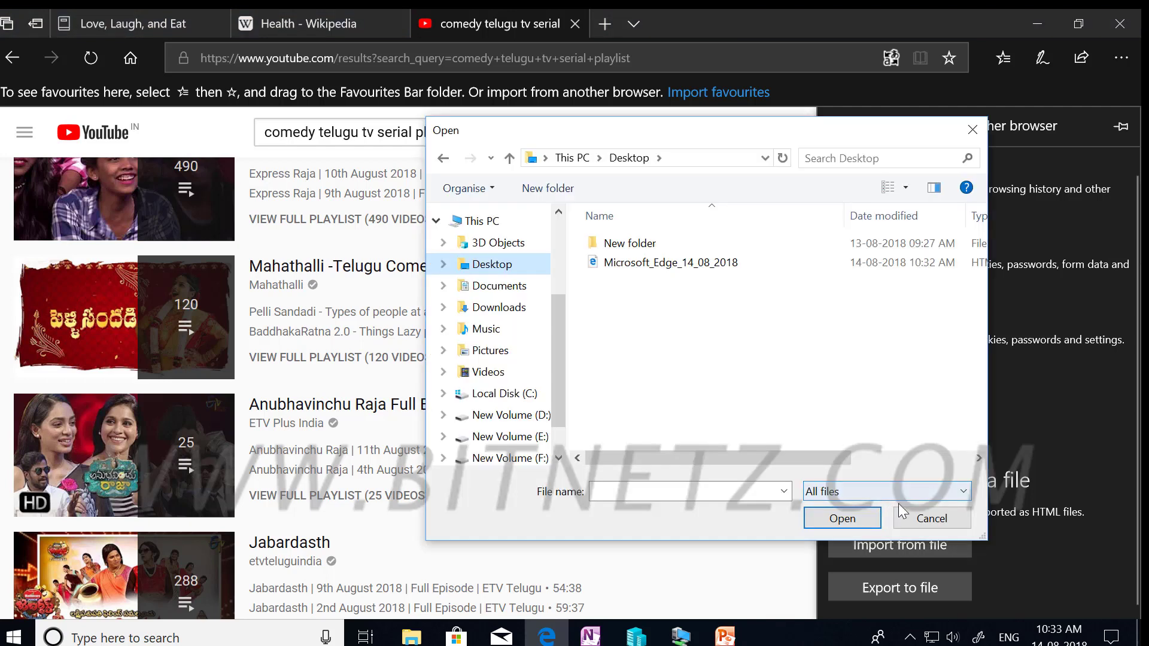
pyautogui.click(671, 266)
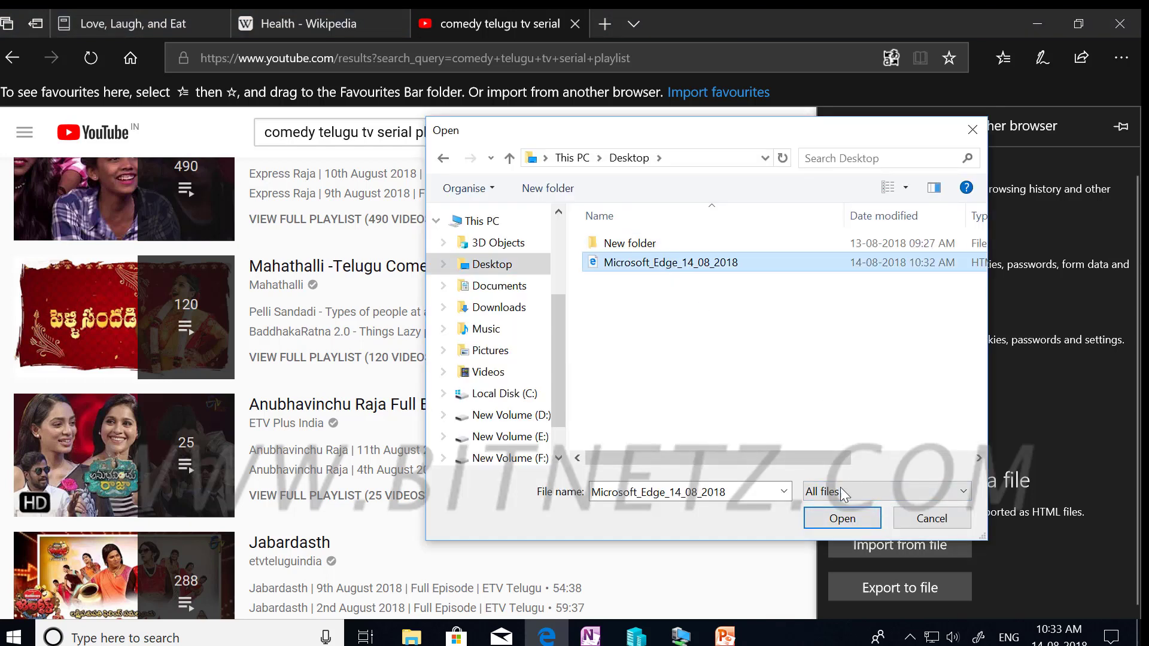
pyautogui.click(828, 517)
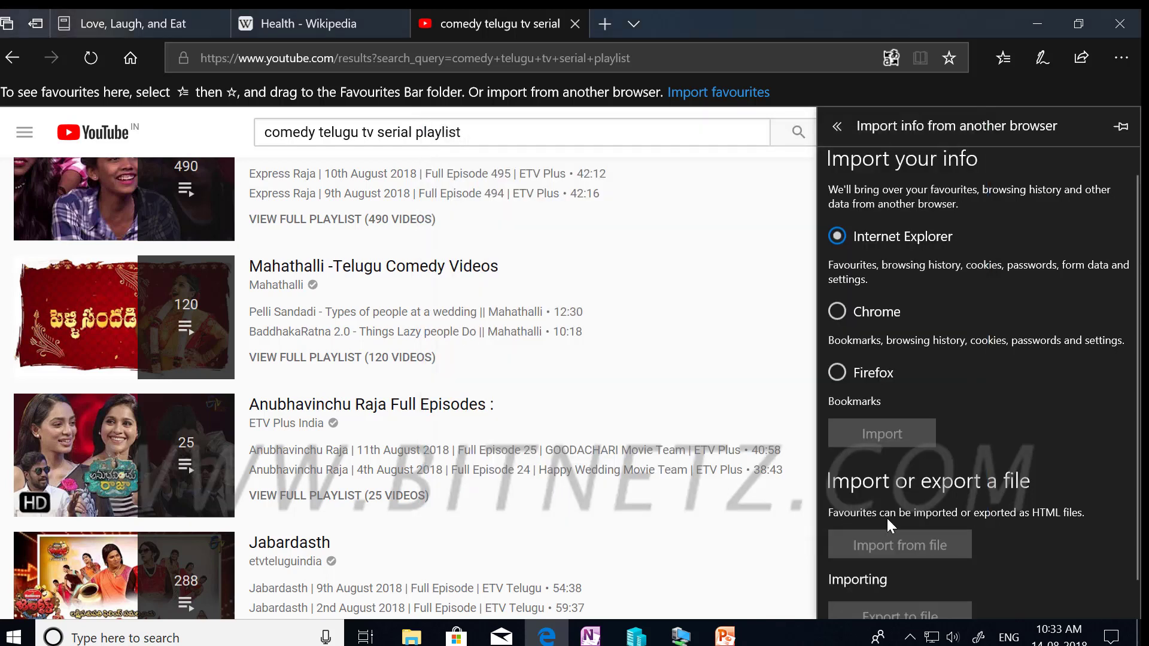
pyautogui.click(999, 84)
pyautogui.click(1003, 58)
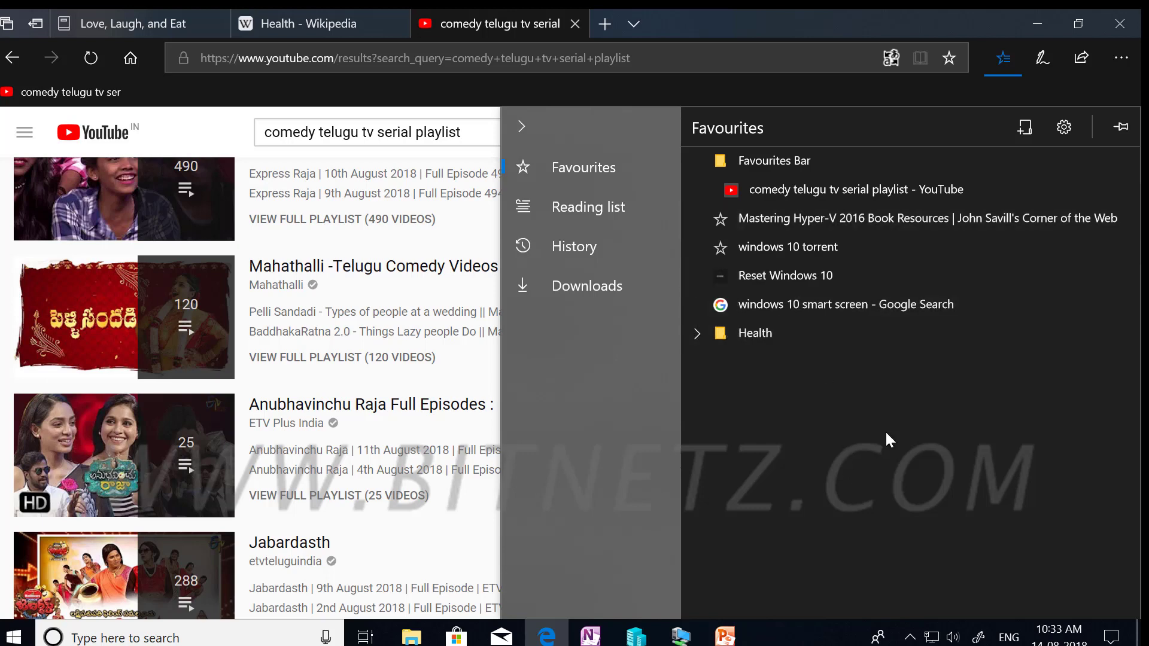
# Step: View the past downloads, and remove the d528d6da43a9c31a4d550a5833f63032.gif entry from the browsing history
pyautogui.click(595, 283)
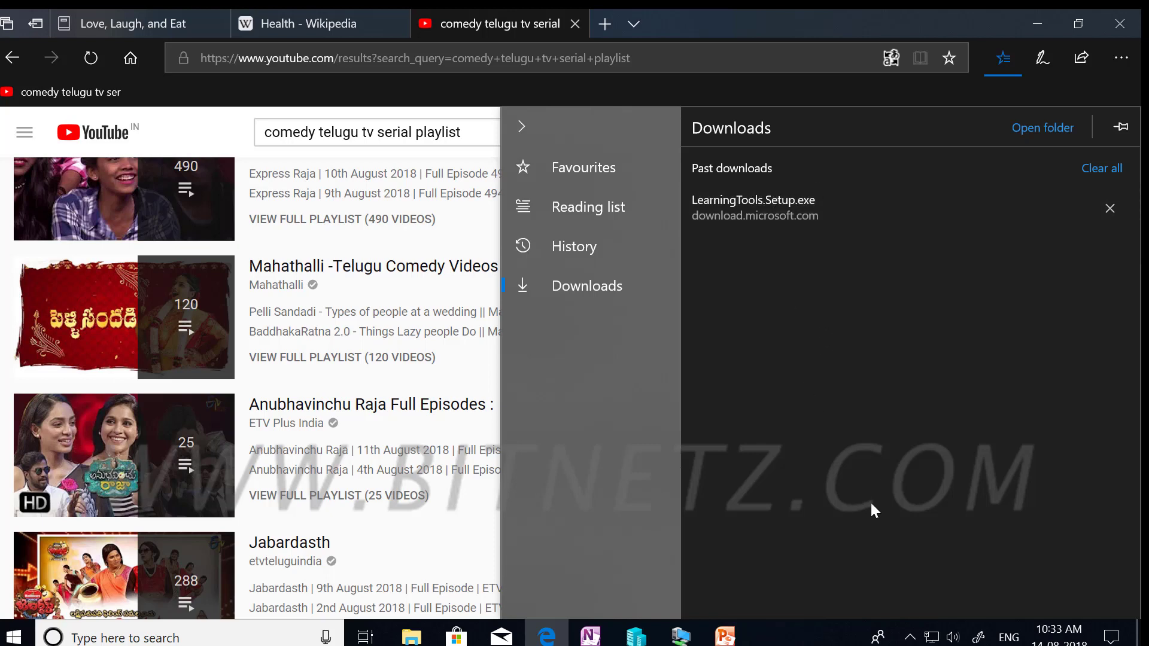
pyautogui.click(595, 246)
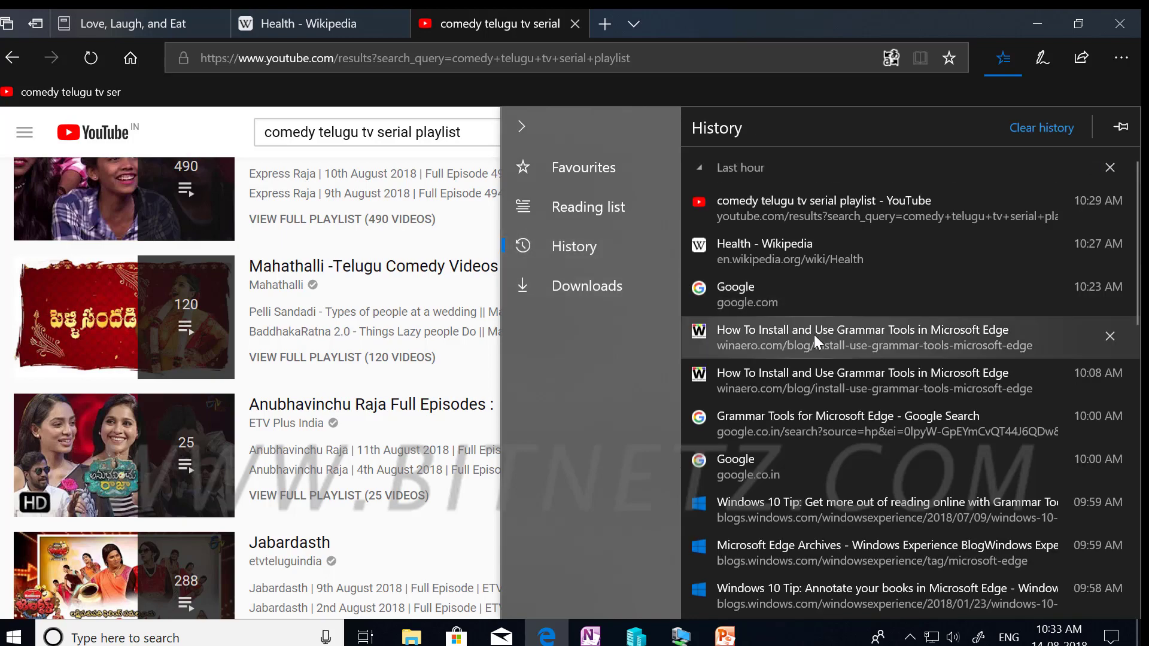
pyautogui.scroll(-5, 838, 365)
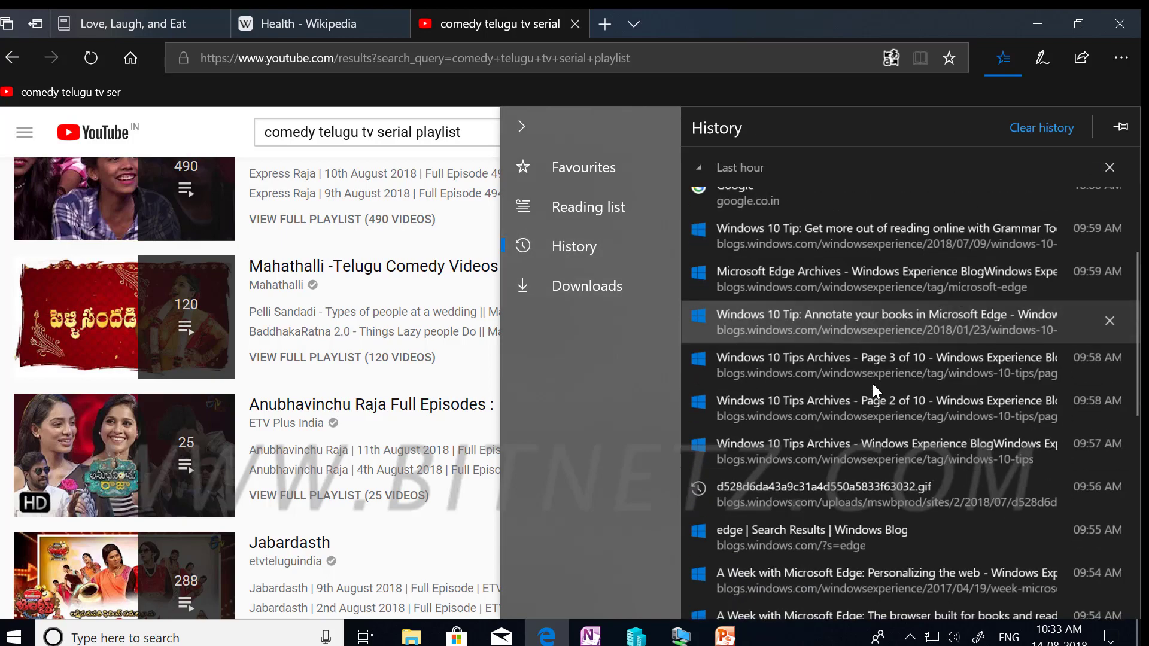
pyautogui.scroll(-5, 872, 383)
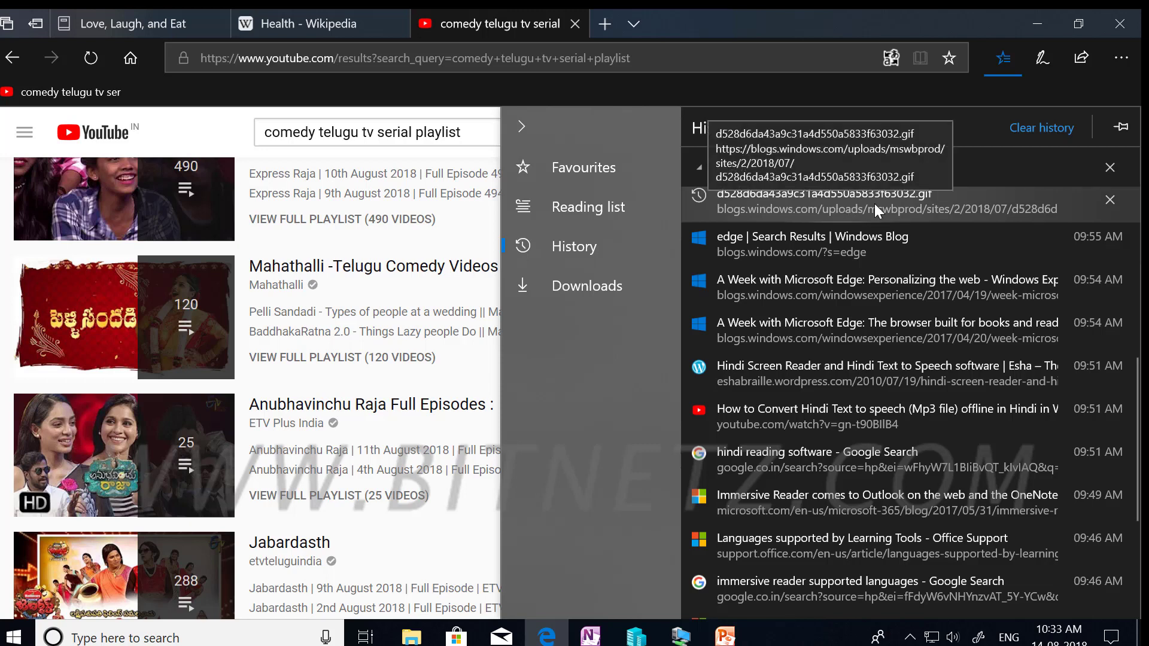
pyautogui.click(1110, 200)
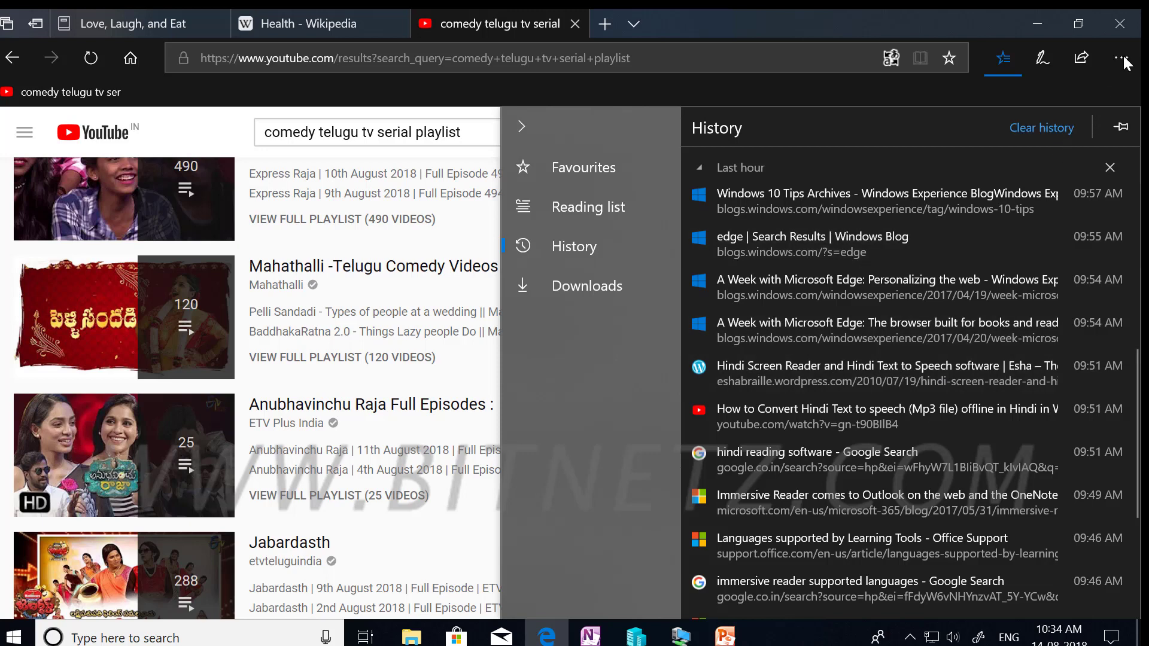
# Step: Open the options for clearing browsing data from the history list and review the data types
pyautogui.click(1037, 133)
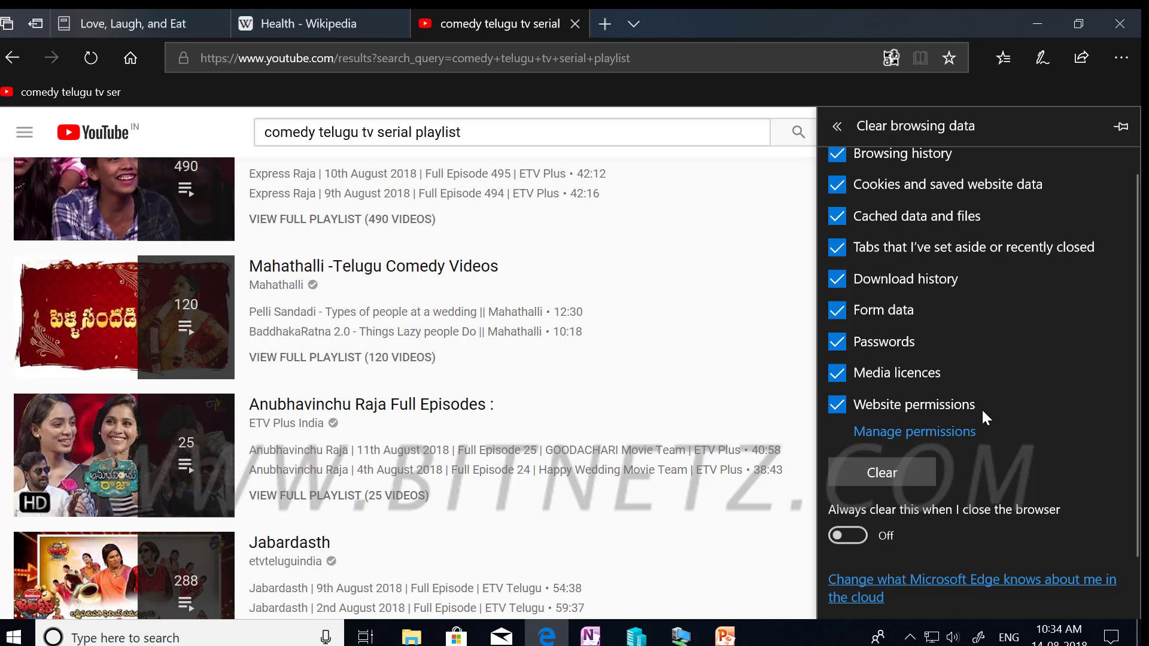
pyautogui.scroll(1, 981, 408)
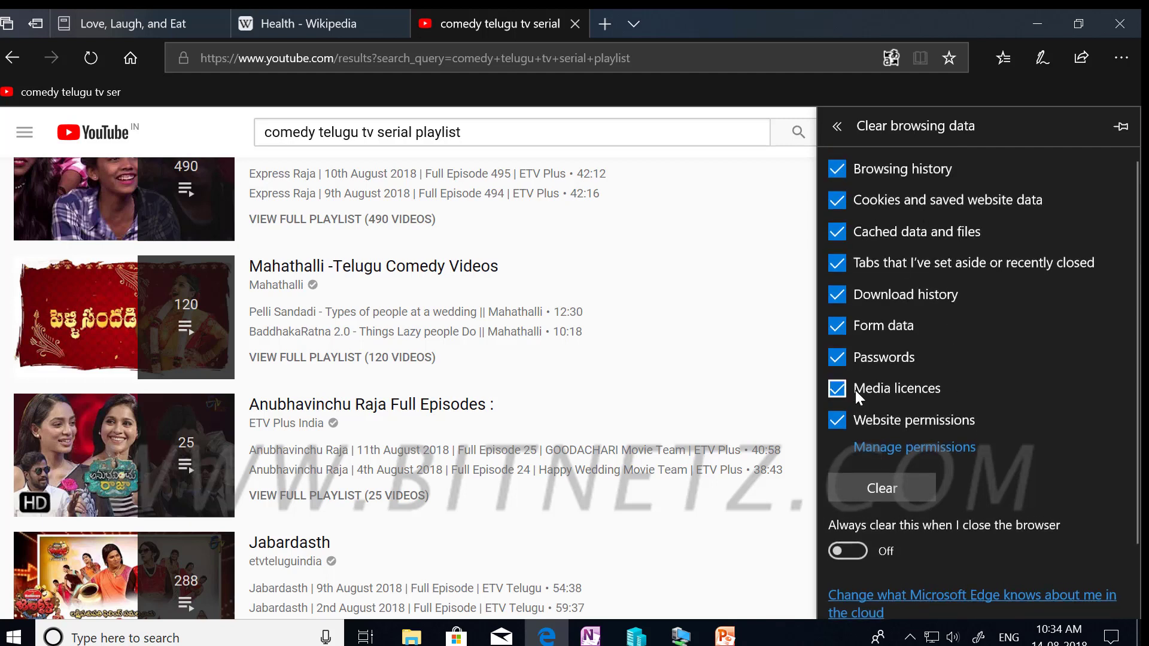
# Step: Try excluding Passwords and Media licences from the data to clear and always clearing on browser close, restoring each option
pyautogui.click(841, 357)
pyautogui.click(837, 390)
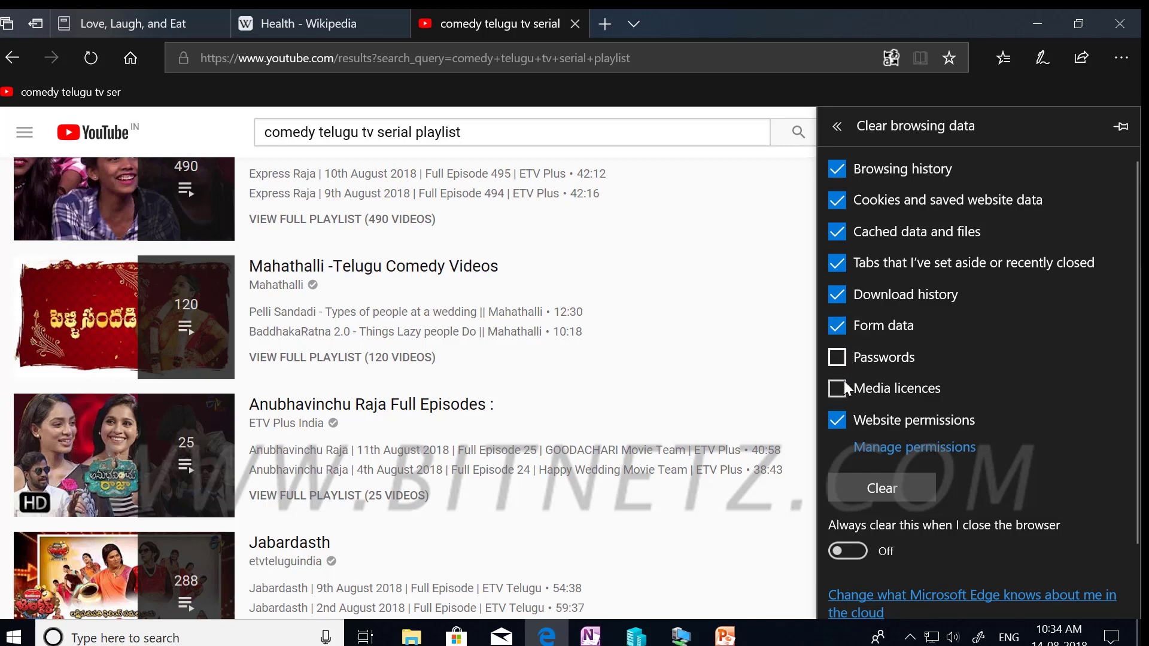
pyautogui.click(838, 357)
pyautogui.click(837, 389)
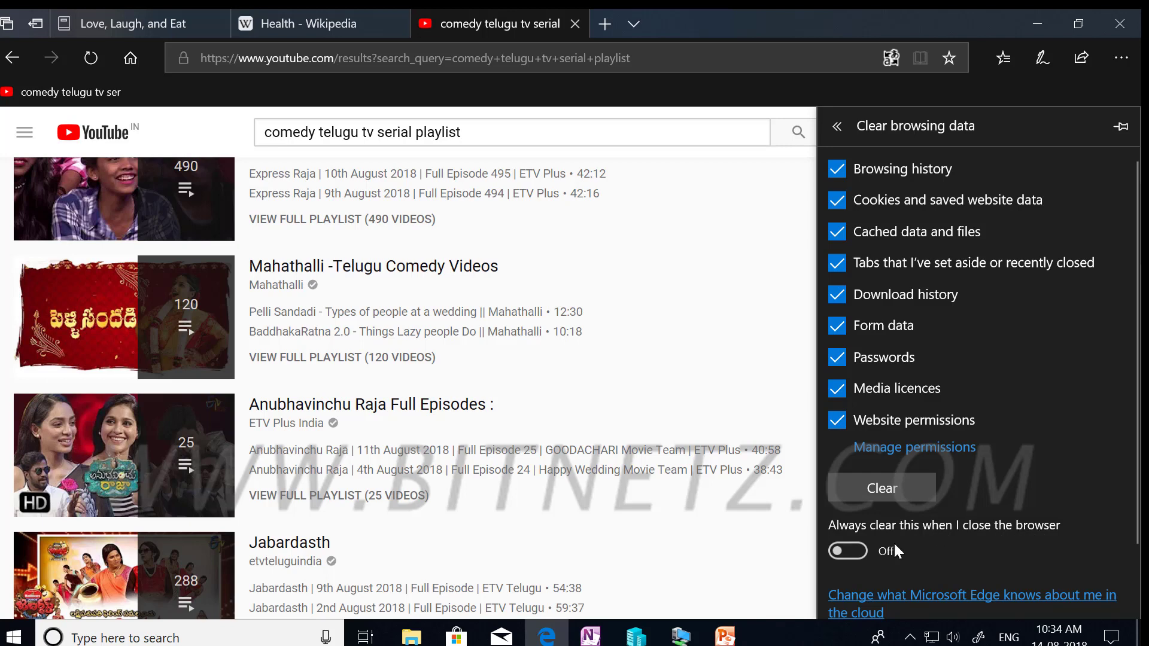
pyautogui.click(860, 548)
pyautogui.click(834, 550)
# Step: Clear all the listed types of browsing data and check the browsing history
pyautogui.click(873, 482)
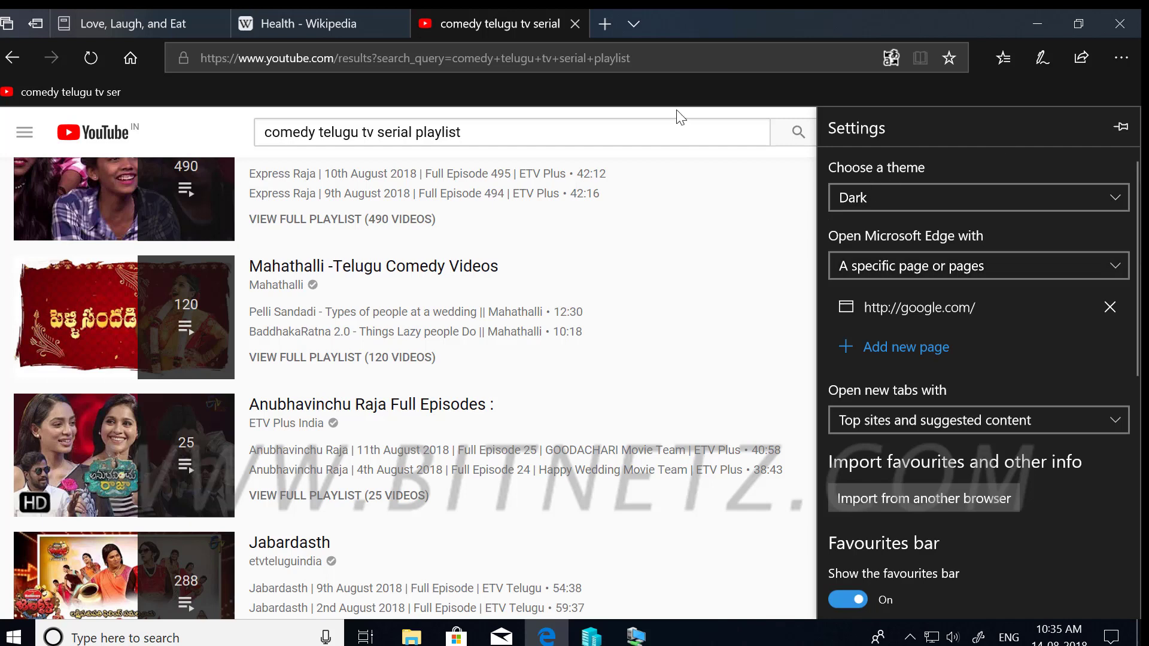
pyautogui.click(678, 114)
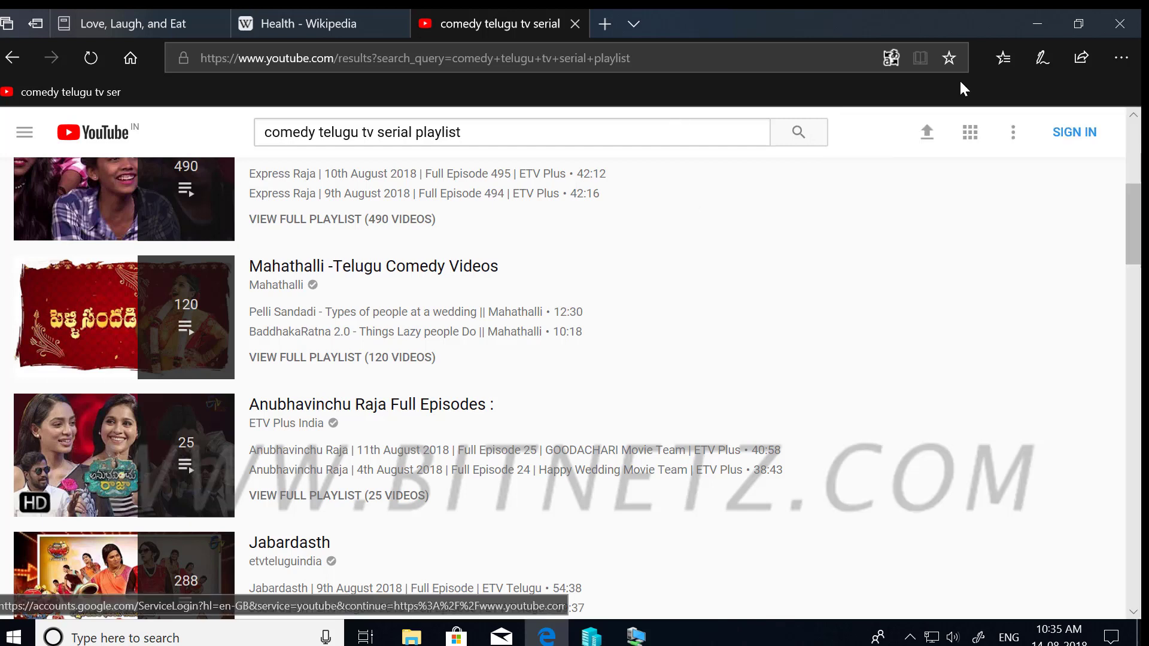
pyautogui.click(993, 56)
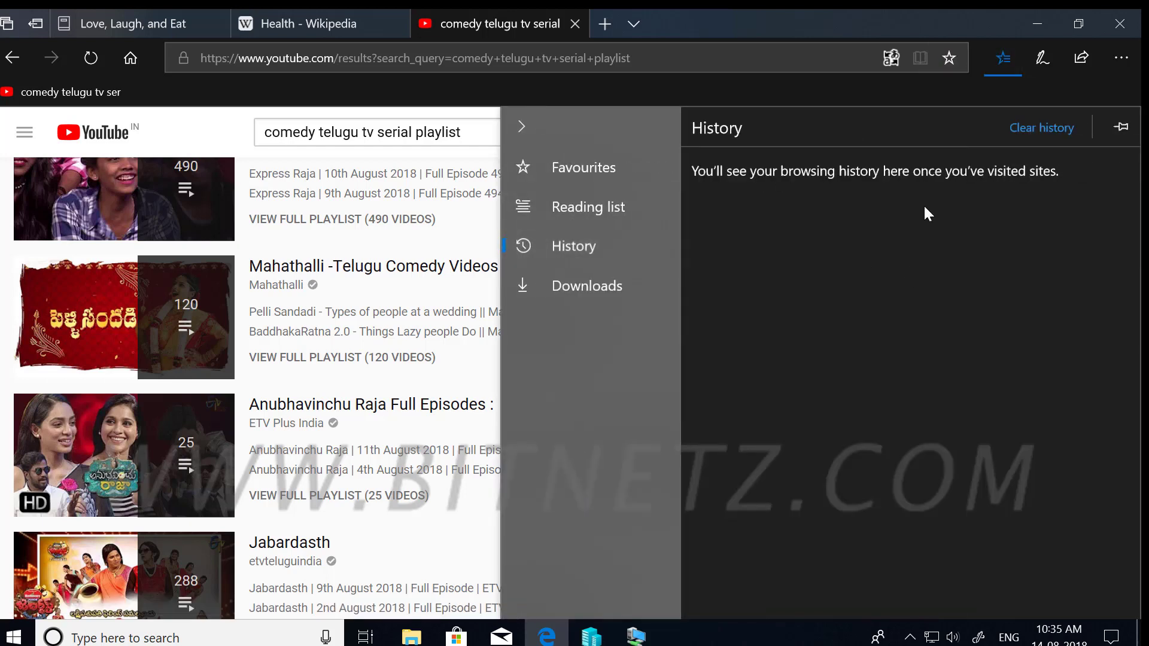